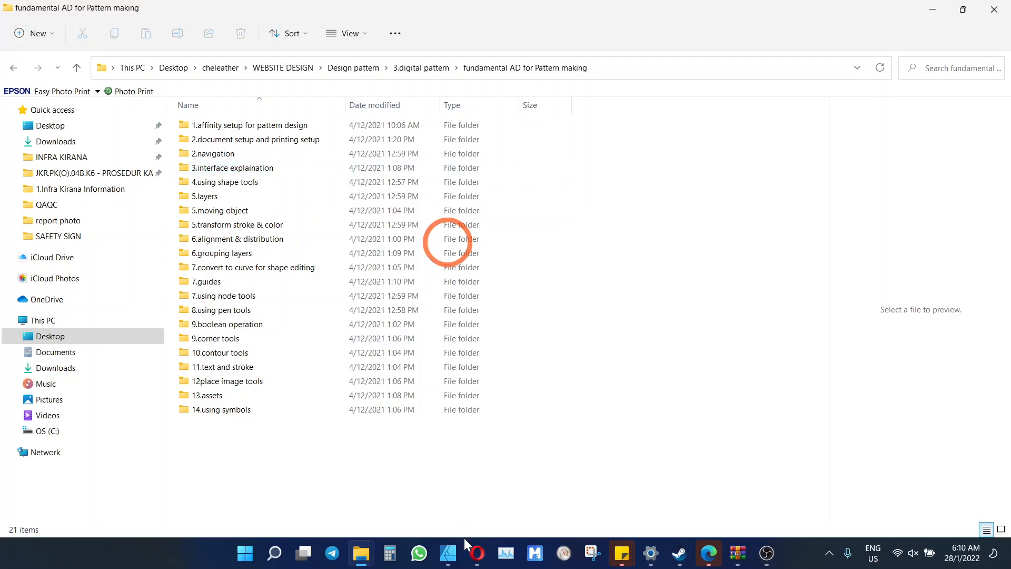
# Step: Switch to the KEYCHAIN document in Affinity Designer and review the available file, text, layer, selection and view commands
pyautogui.click(448, 554)
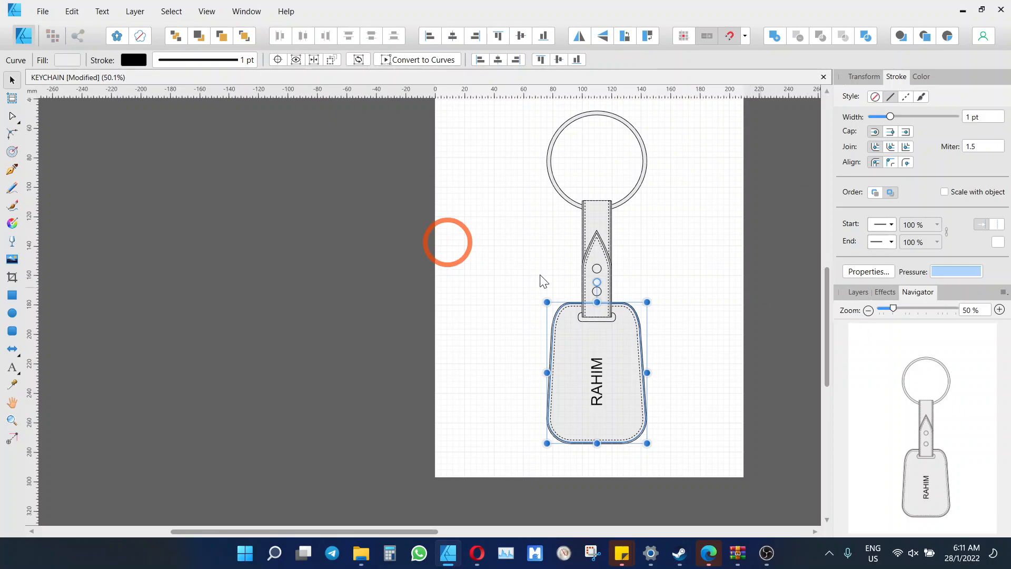
pyautogui.click(46, 15)
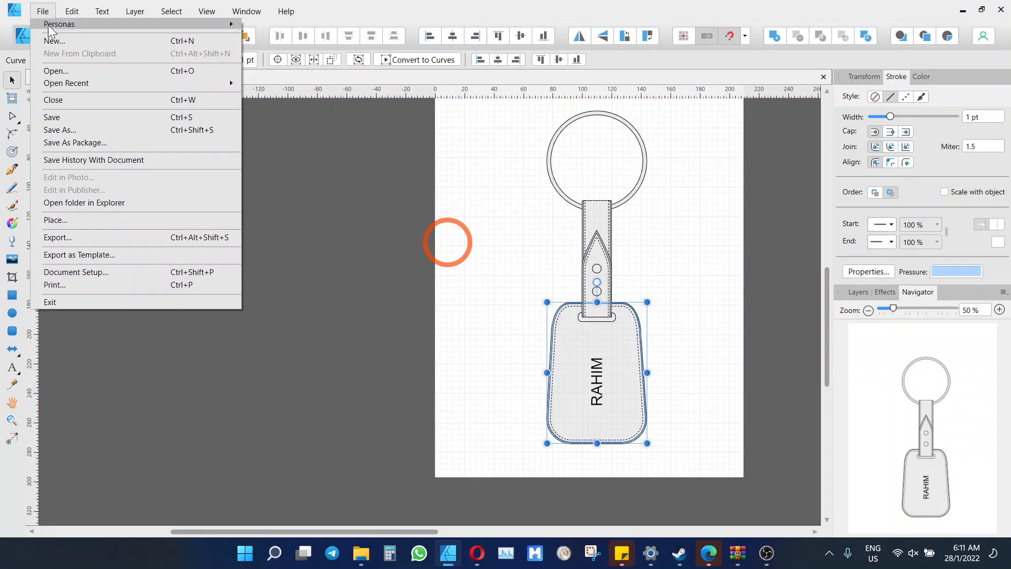
pyautogui.moveTo(60, 24)
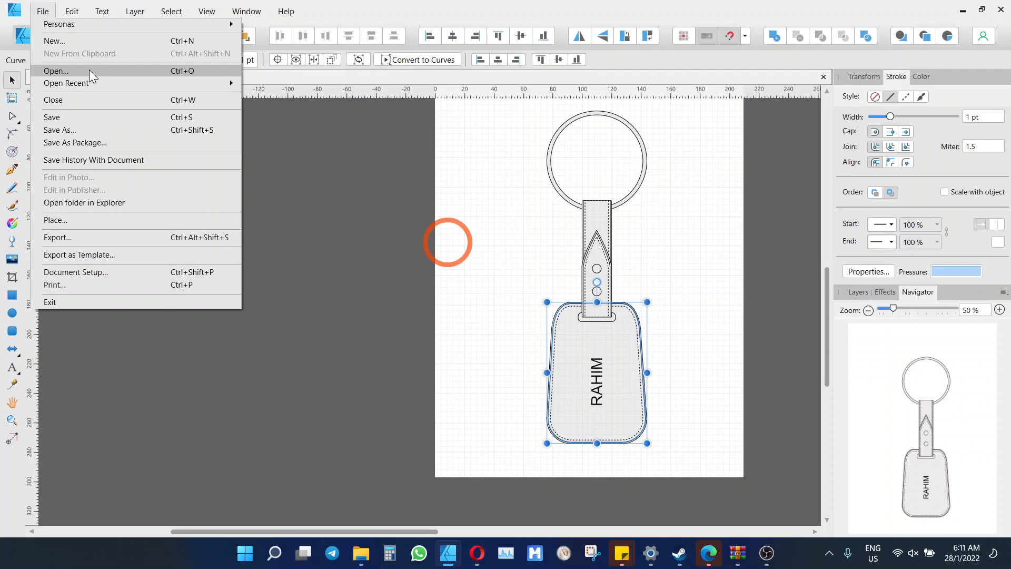
pyautogui.moveTo(96, 84)
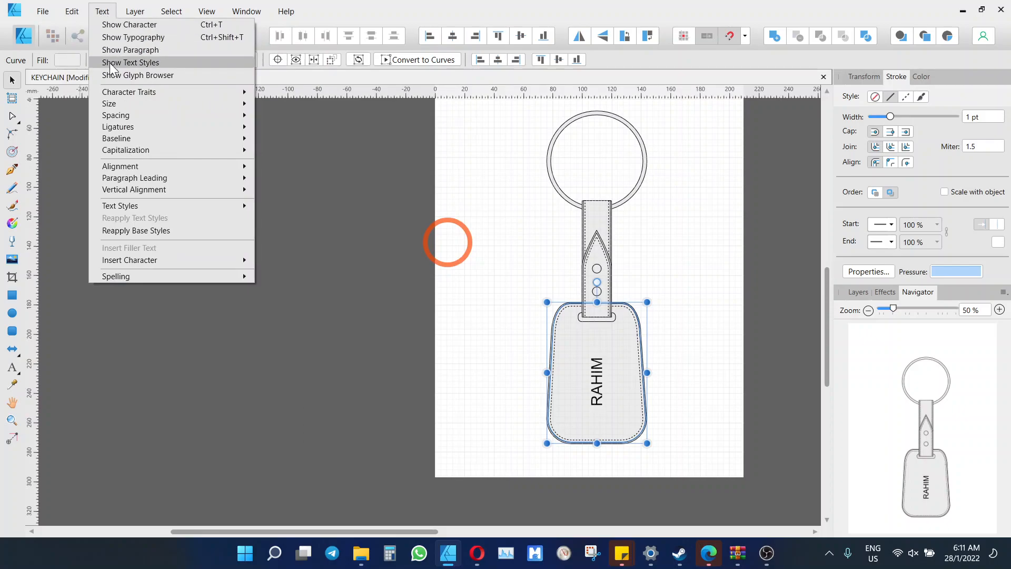
pyautogui.moveTo(148, 10)
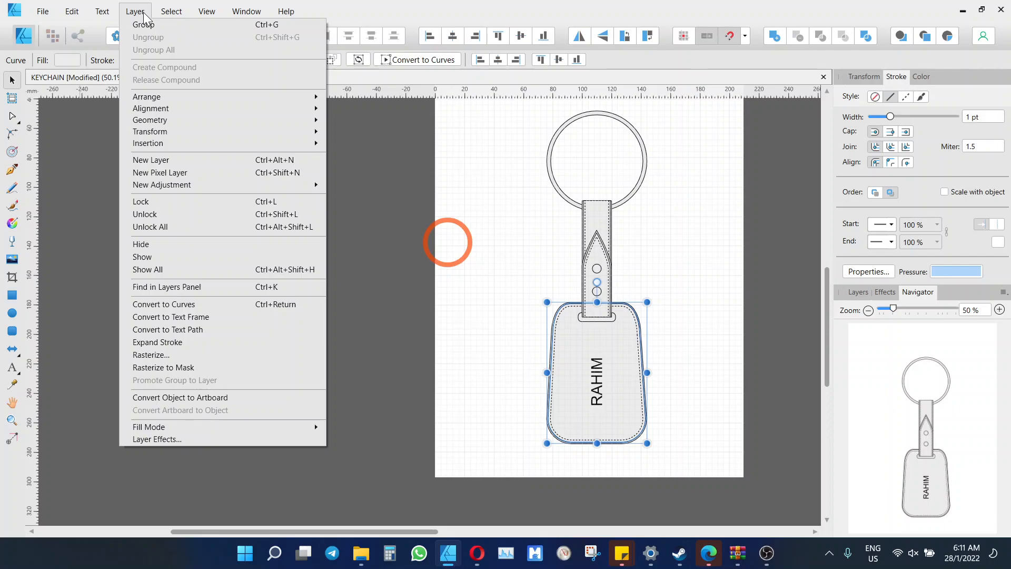
pyautogui.moveTo(285, 104)
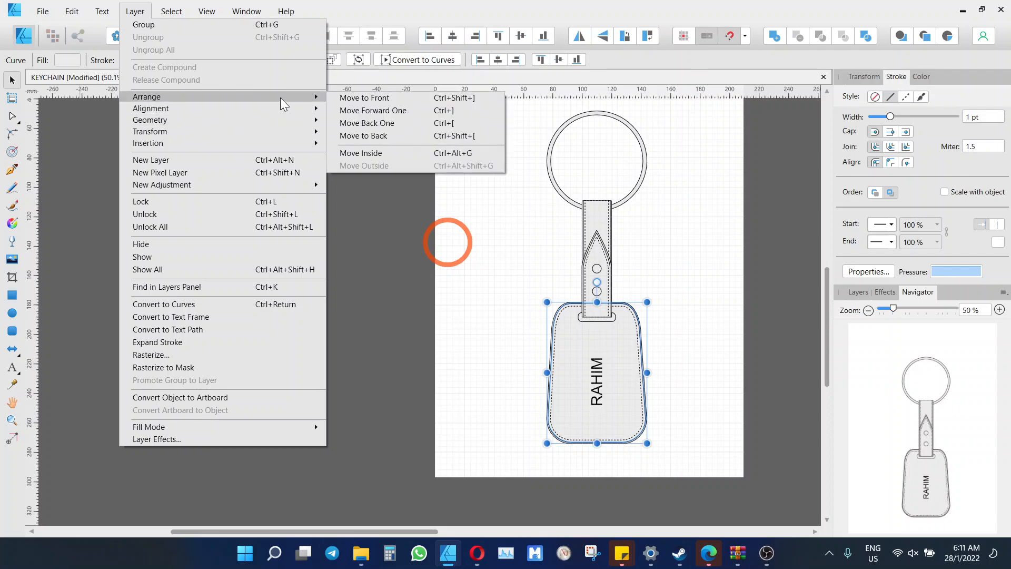
pyautogui.moveTo(301, 124)
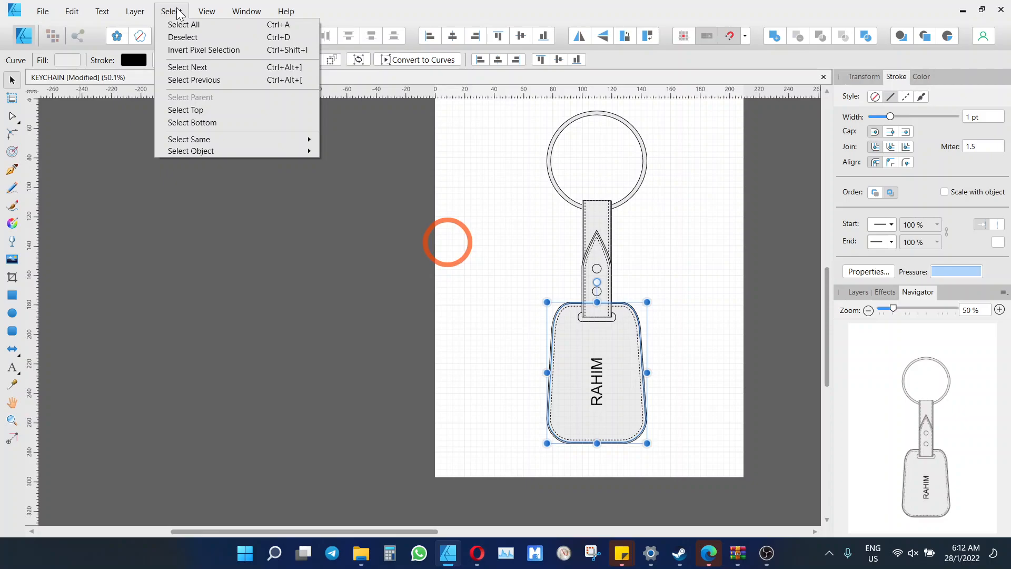
pyautogui.moveTo(205, 15)
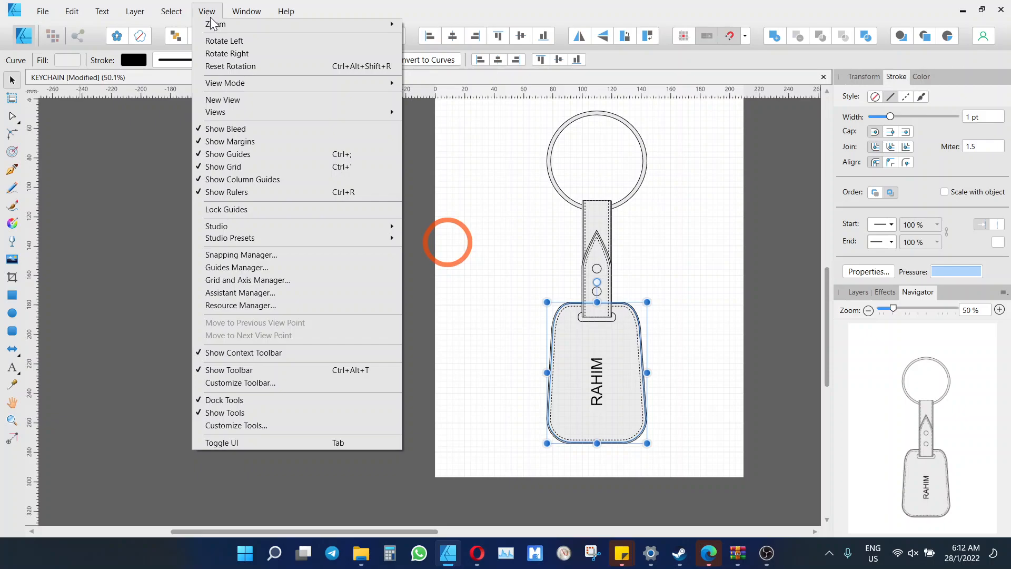
pyautogui.moveTo(245, 29)
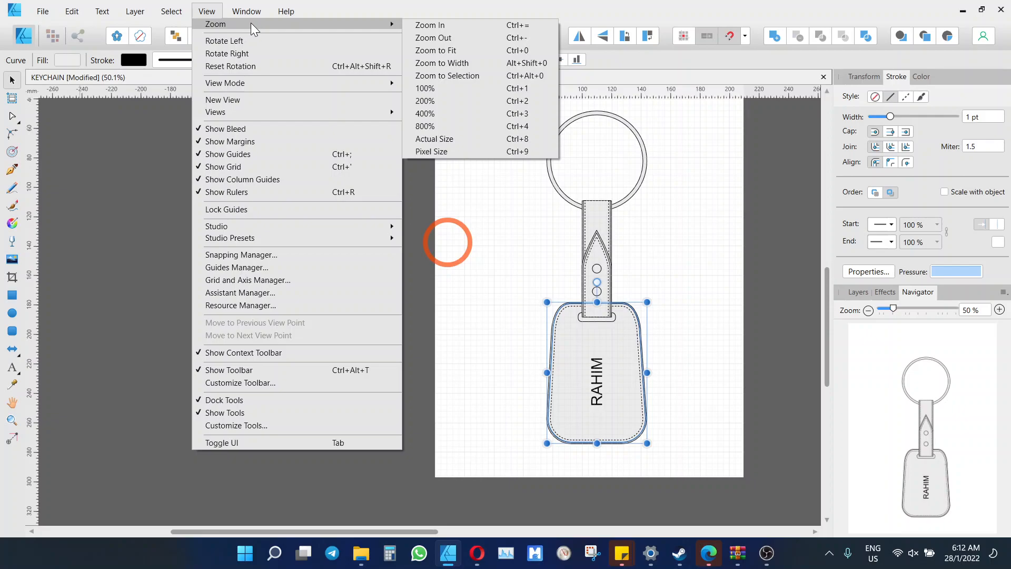
pyautogui.moveTo(342, 82)
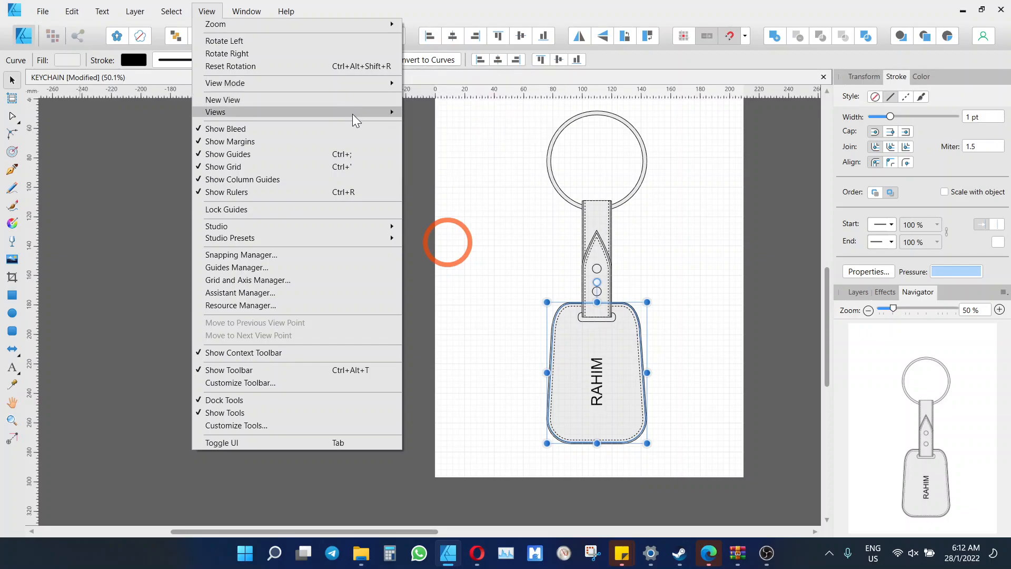
pyautogui.moveTo(352, 113)
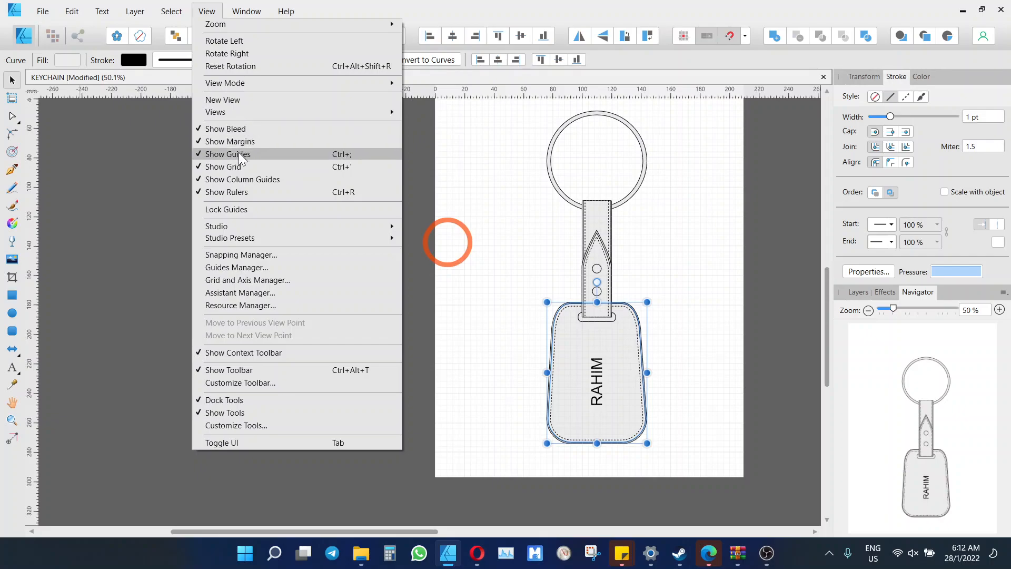
# Step: Hide the page grid and show it again
pyautogui.click(200, 168)
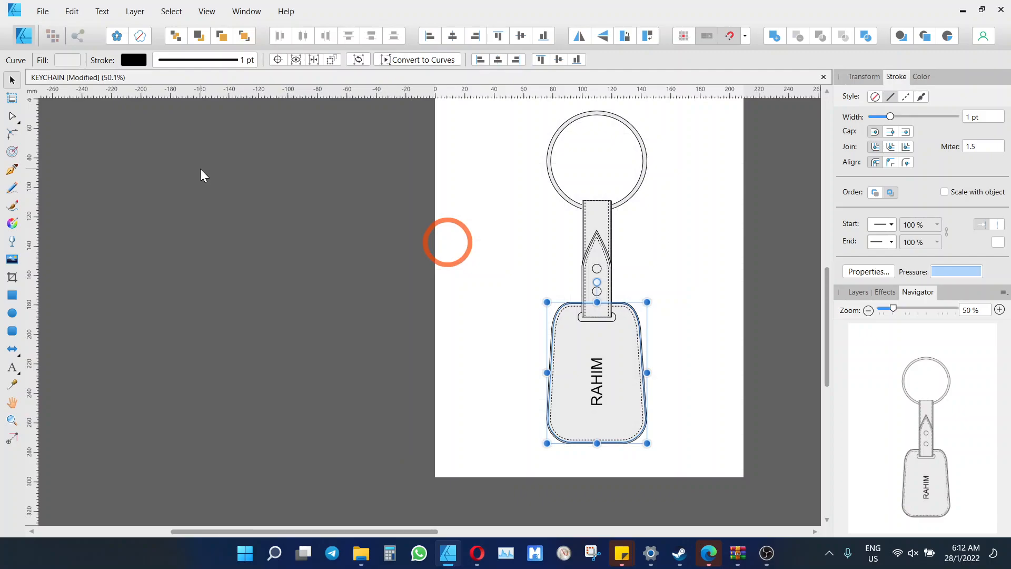
pyautogui.click(258, 20)
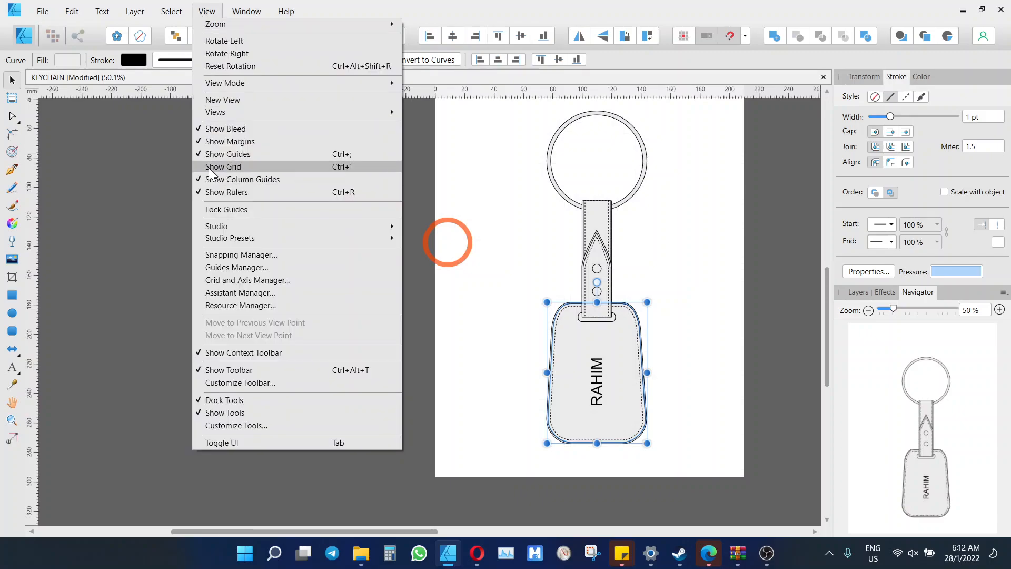
pyautogui.click(208, 169)
# Step: Look over the studio options, and examine the column guide, margin and spread origin settings in the Guides Manager
pyautogui.click(207, 12)
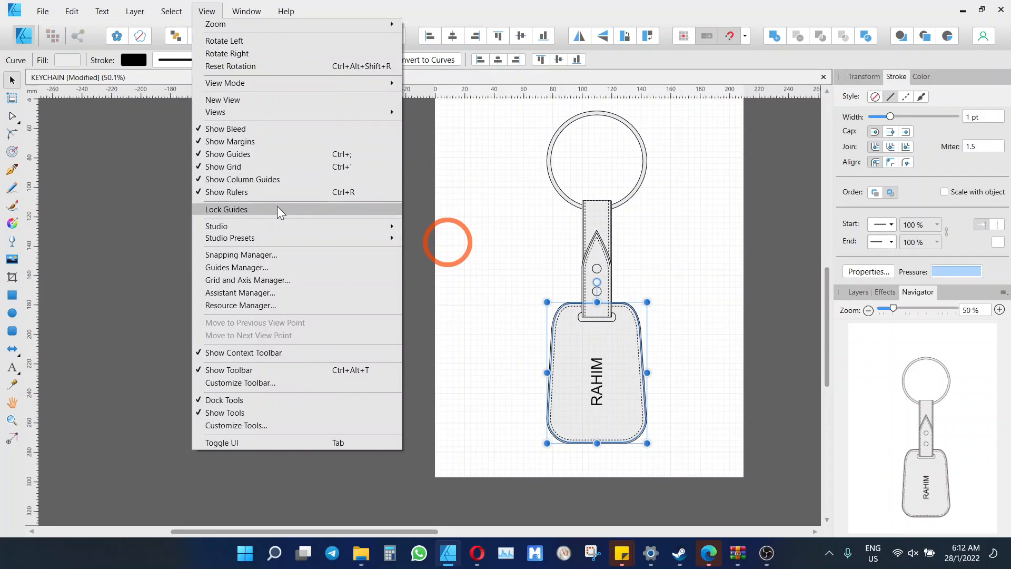
pyautogui.moveTo(239, 229)
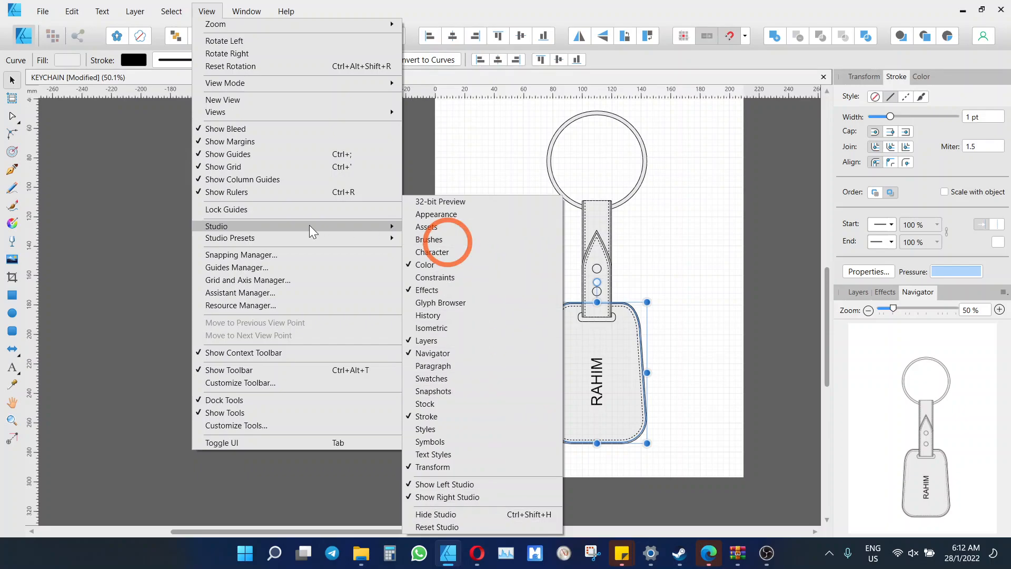
pyautogui.moveTo(287, 238)
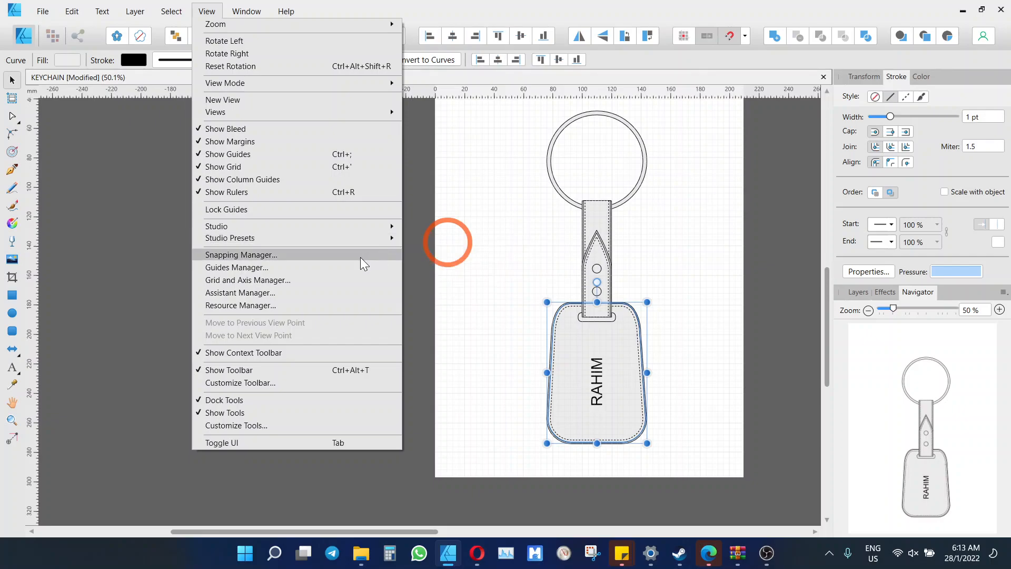
pyautogui.click(235, 267)
pyautogui.moveTo(535, 146); pyautogui.dragTo(685, 201)
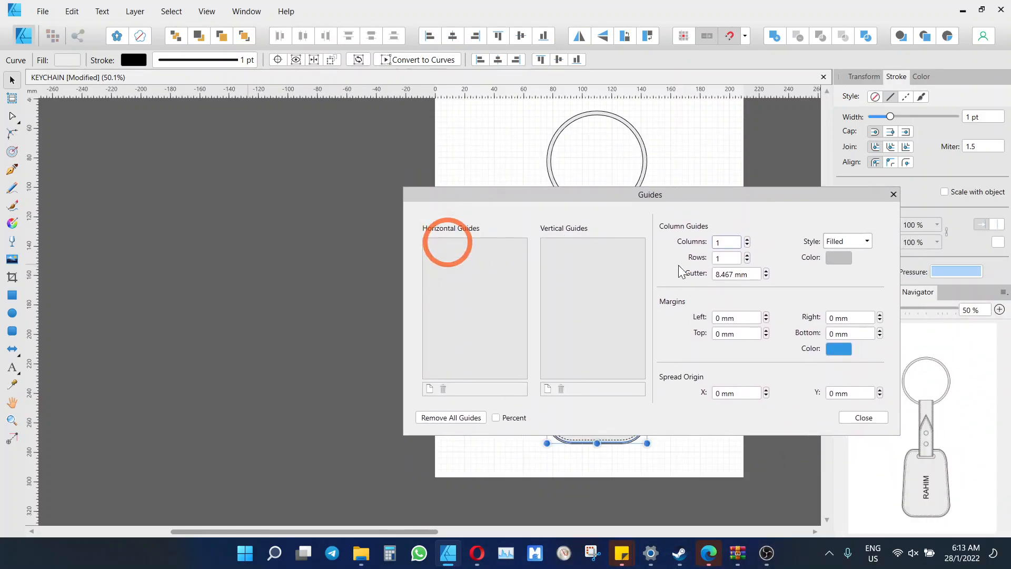
pyautogui.click(885, 416)
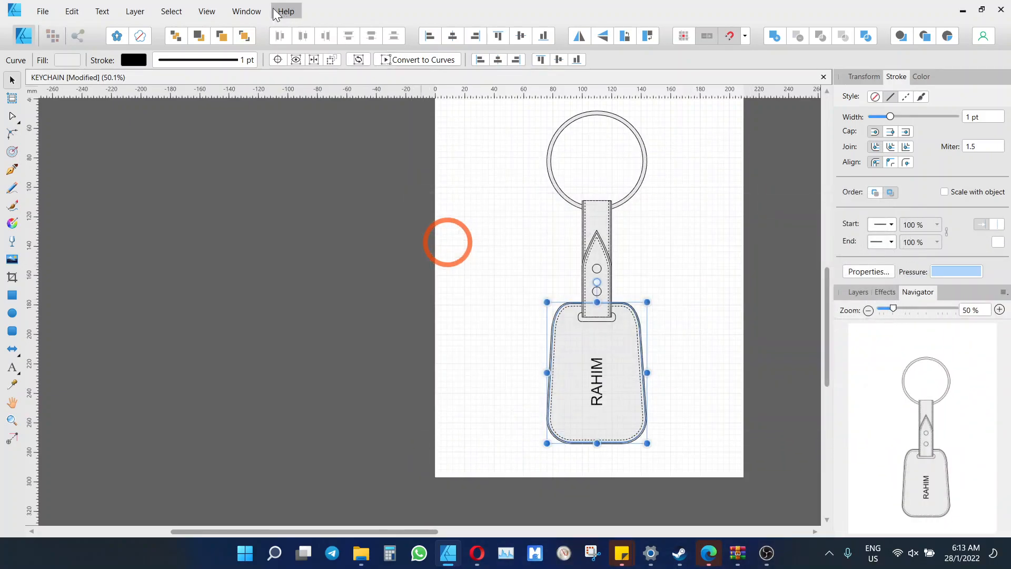
# Step: Customize the tool set by removing the Fill, brush and Pencil tools
pyautogui.click(245, 11)
pyautogui.moveTo(206, 11)
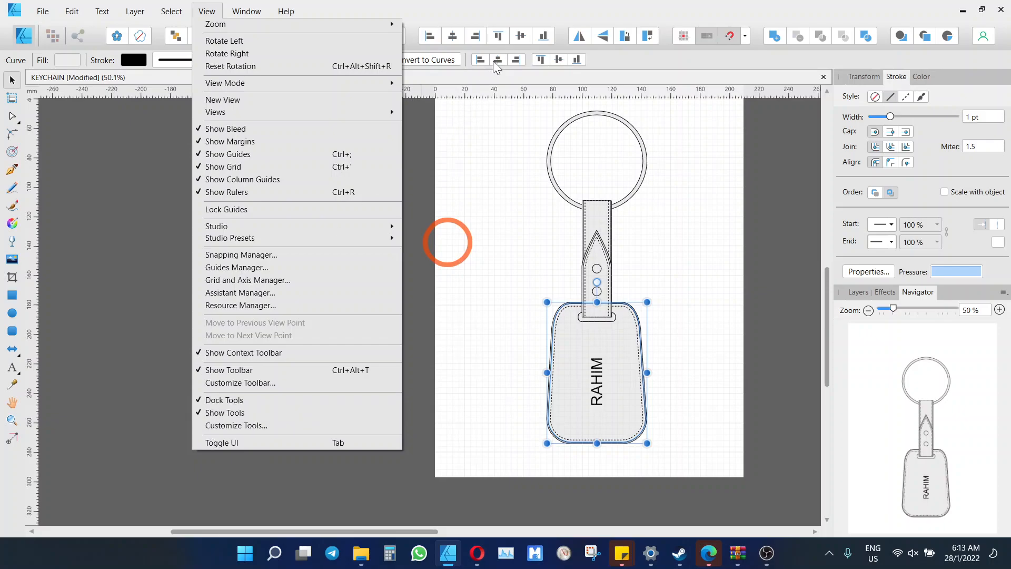
pyautogui.click(246, 424)
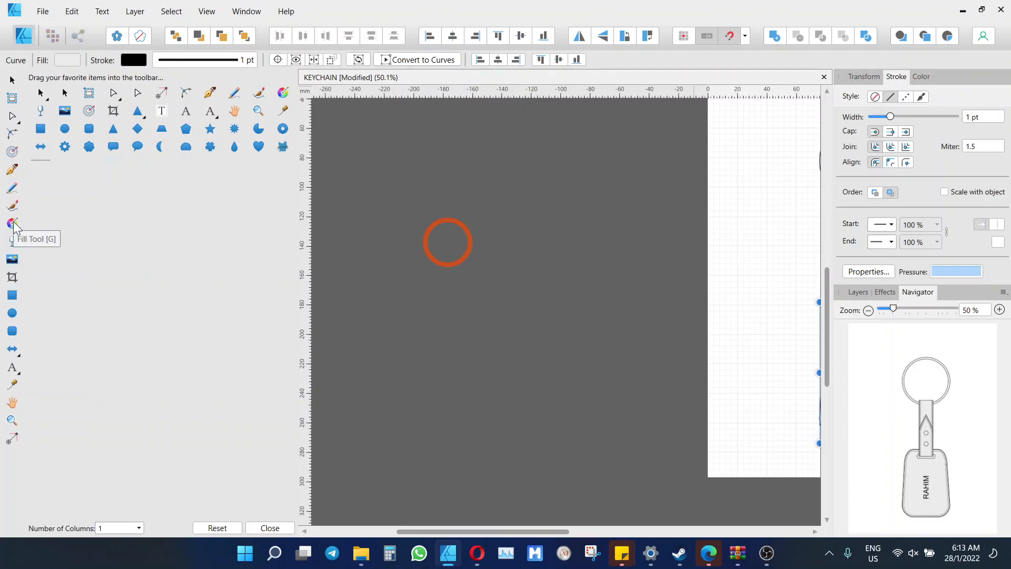
pyautogui.moveTo(13, 227); pyautogui.dragTo(83, 217)
pyautogui.moveTo(12, 205)
pyautogui.mouseDown()
pyautogui.moveTo(84, 210)
pyautogui.moveTo(74, 206)
pyautogui.mouseUp()
pyautogui.moveTo(12, 187); pyautogui.dragTo(94, 196)
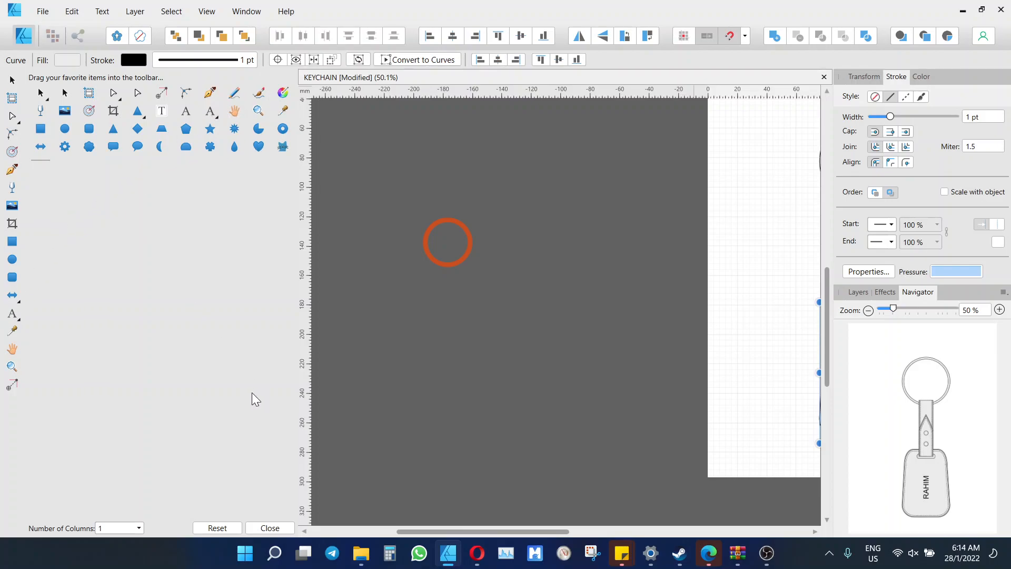
pyautogui.click(258, 527)
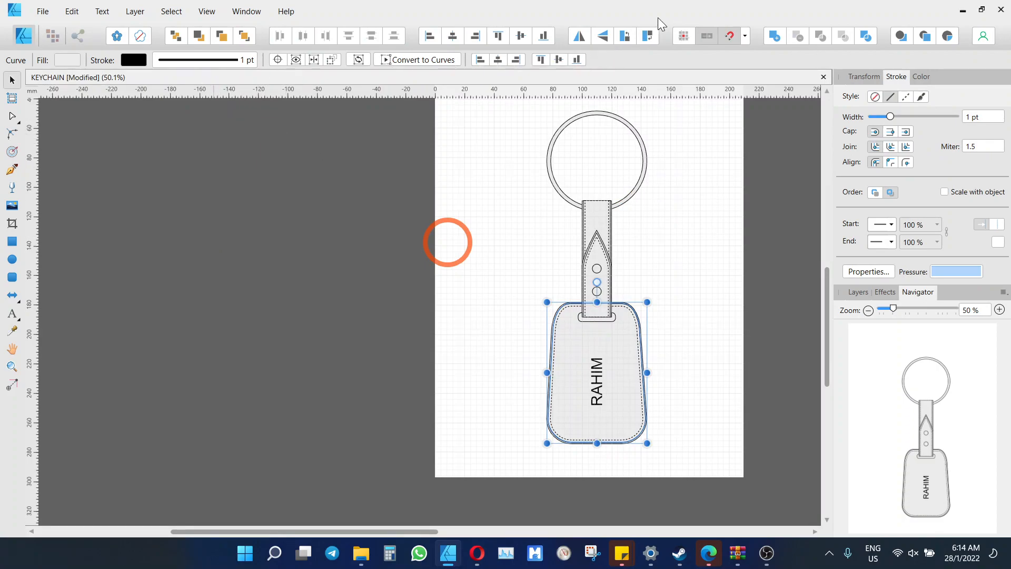
# Step: Browse the items offered in the toolbar customization and close it without changing anything
pyautogui.rightClick(669, 31)
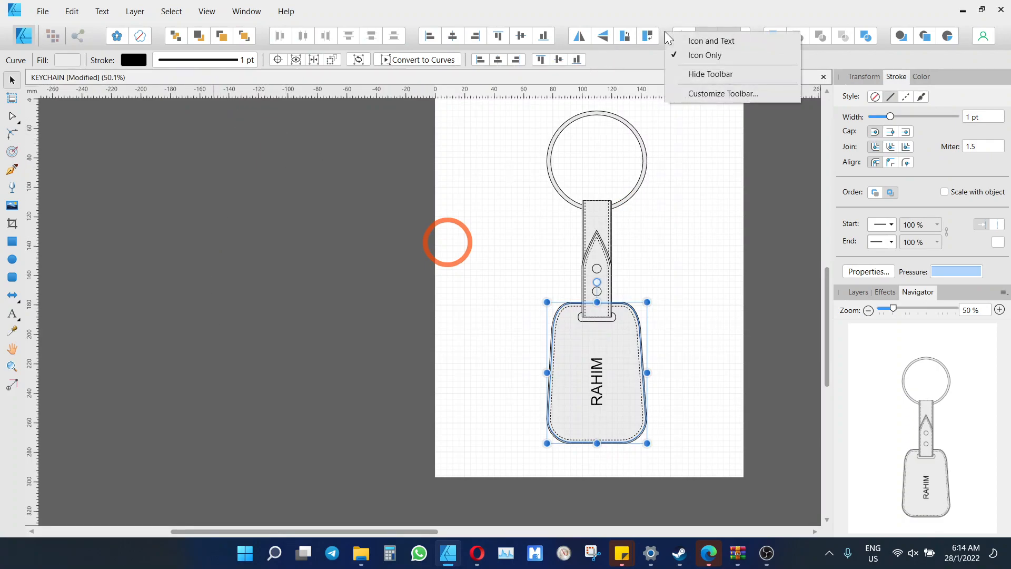
pyautogui.click(738, 95)
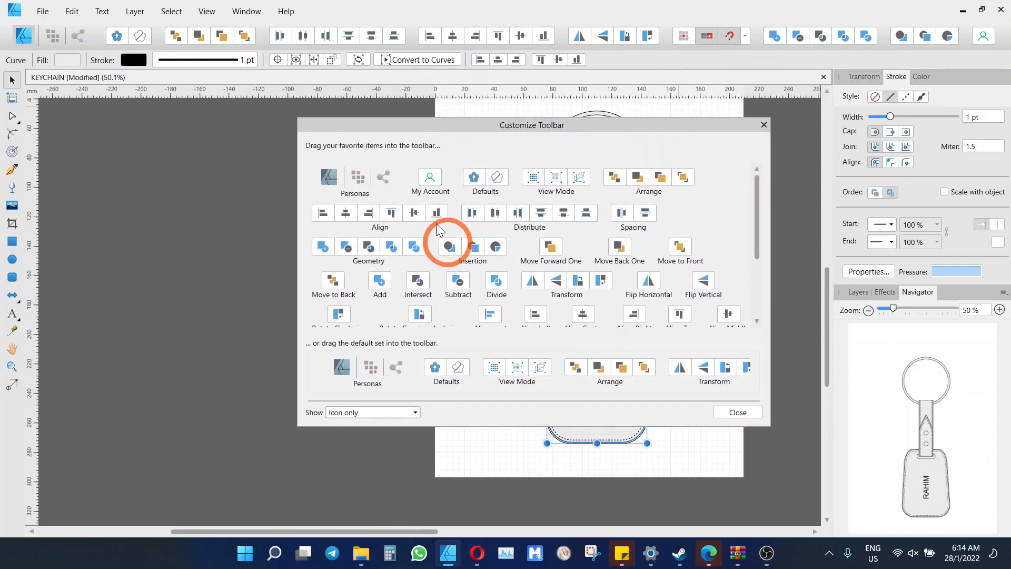
pyautogui.scroll(-3, 584, 324)
pyautogui.scroll(3, 608, 325)
pyautogui.click(763, 125)
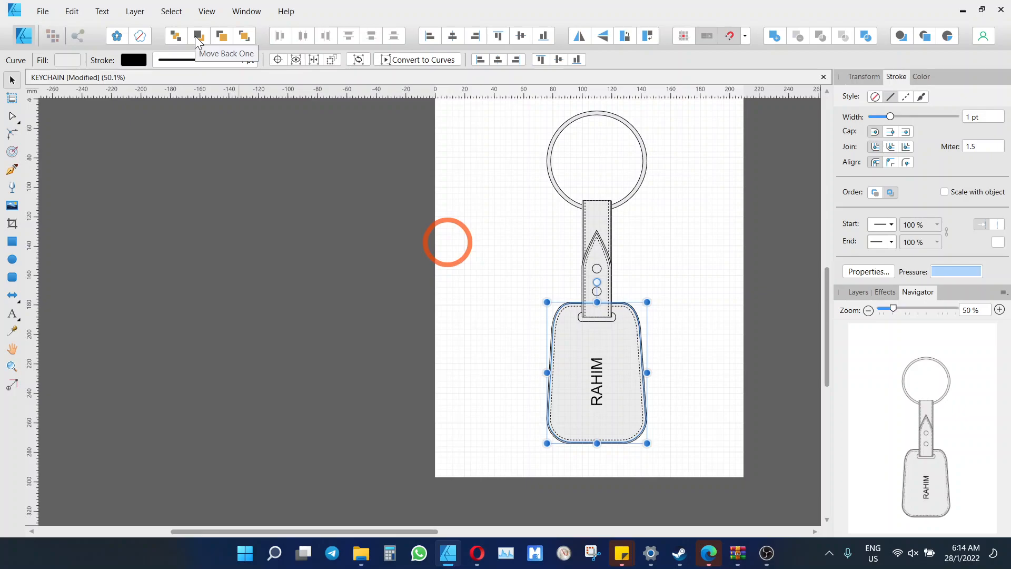
# Step: Draw three staggered, overlapping rectangles beside the keychain, about 24 to 32 mm wide and 48 to 52 mm high
pyautogui.click(495, 195)
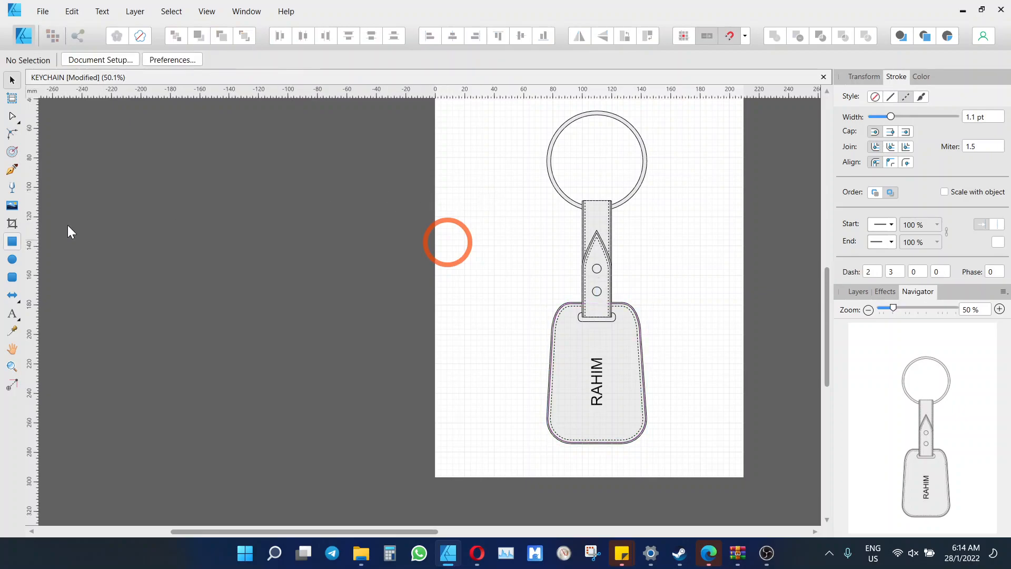
pyautogui.click(11, 241)
pyautogui.moveTo(464, 163)
pyautogui.mouseDown()
pyautogui.moveTo(541, 282)
pyautogui.moveTo(553, 322)
pyautogui.mouseUp()
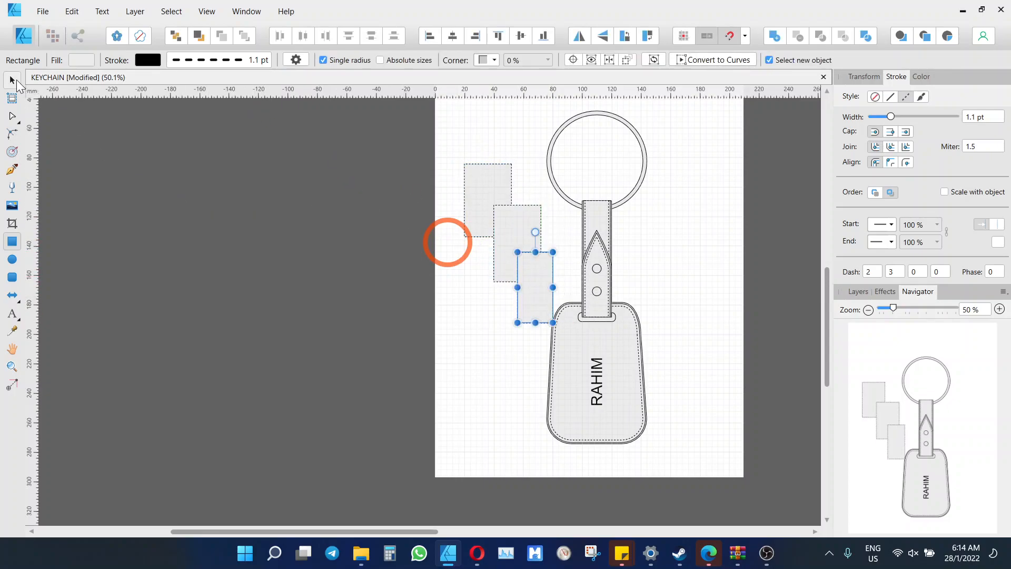
pyautogui.click(12, 79)
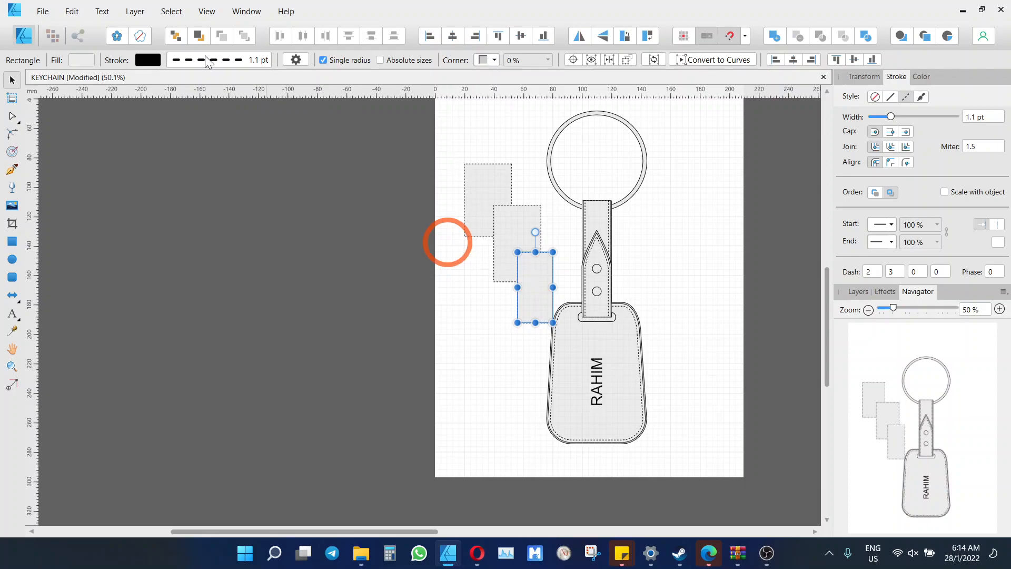
# Step: Send the narrowest rectangle behind the other two and move it so that it overlaps both
pyautogui.click(201, 37)
pyautogui.moveTo(532, 293); pyautogui.dragTo(494, 262)
pyautogui.click(500, 316)
pyautogui.click(483, 241)
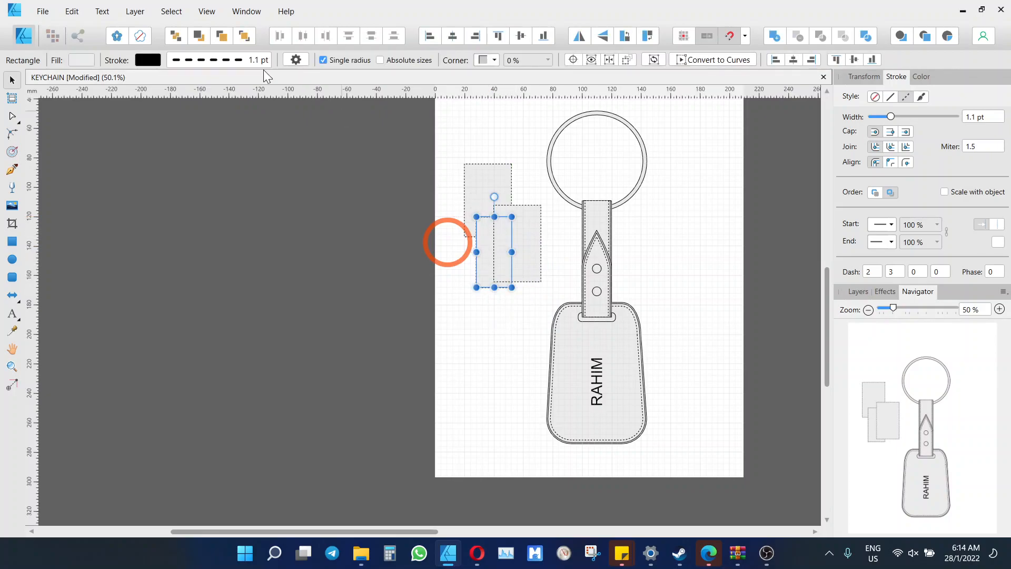
pyautogui.click(478, 335)
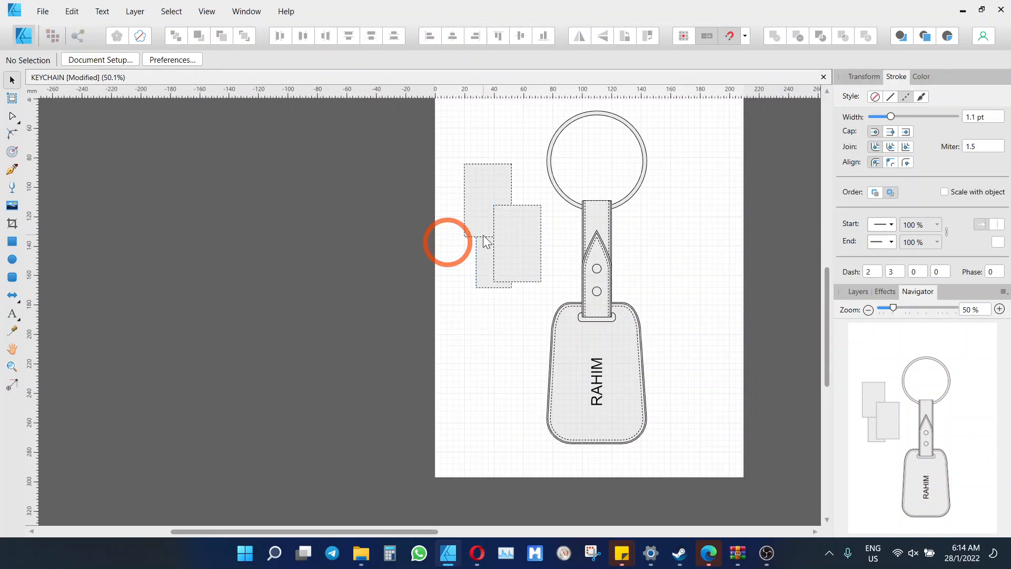
# Step: Send the tallest rectangle, nearest the keychain strap, to the back of the stacking order
pyautogui.click(517, 229)
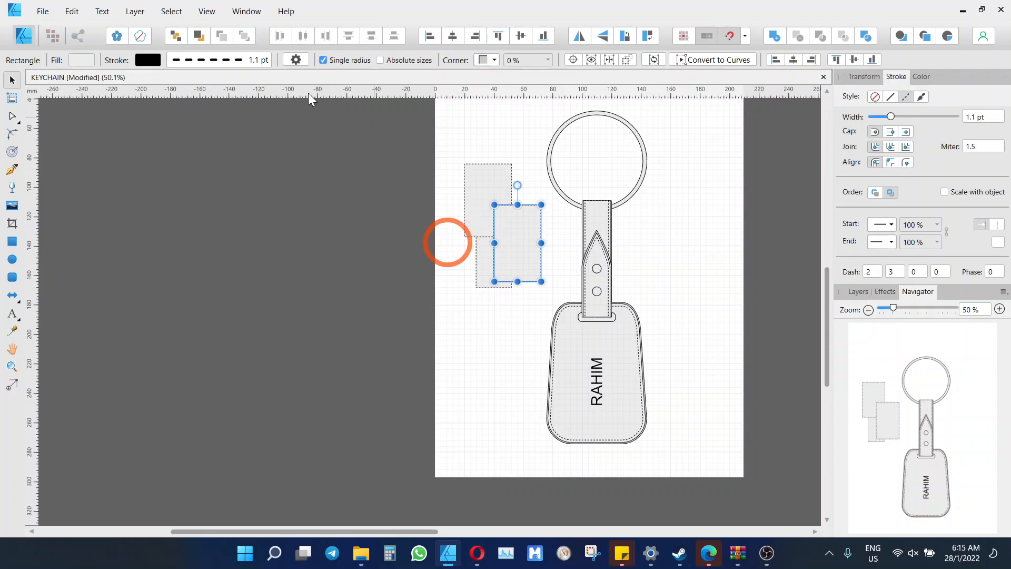
pyautogui.click(176, 35)
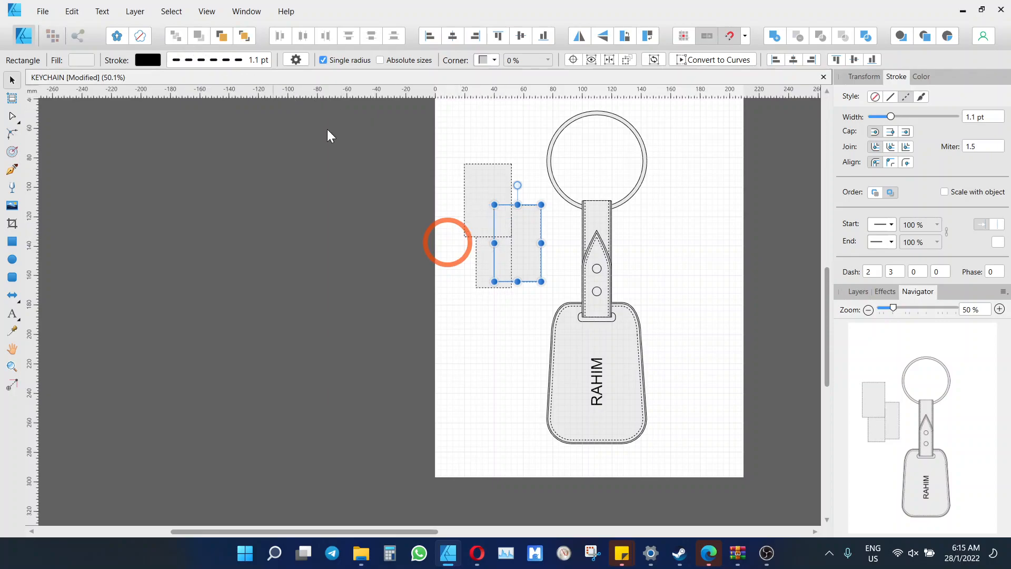
pyautogui.click(484, 314)
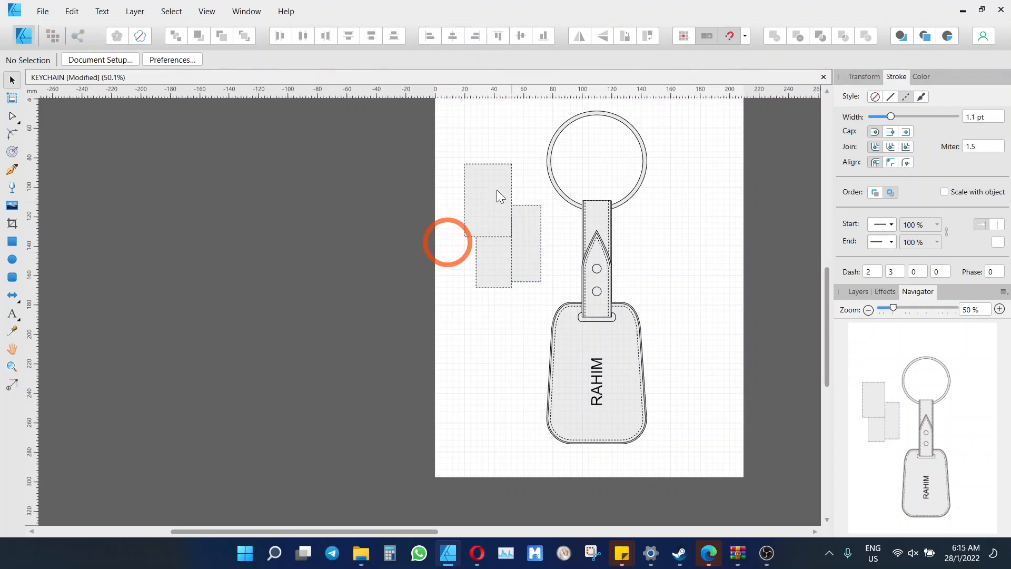
# Step: Move the topmost rectangle toward the keychain so that it overlaps the other two, and clear the selection
pyautogui.click(501, 221)
pyautogui.moveTo(501, 221); pyautogui.dragTo(527, 246)
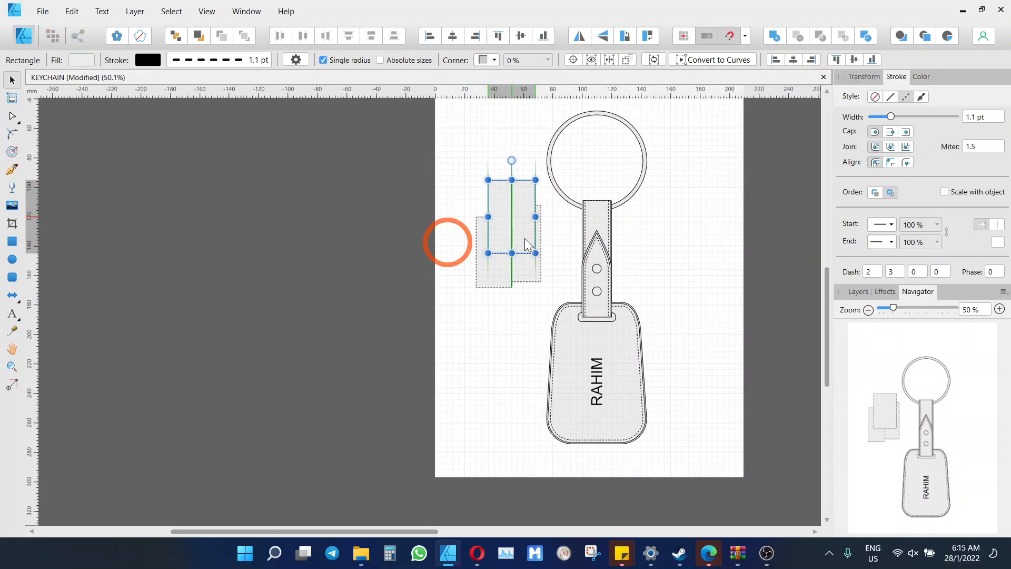
pyautogui.click(546, 244)
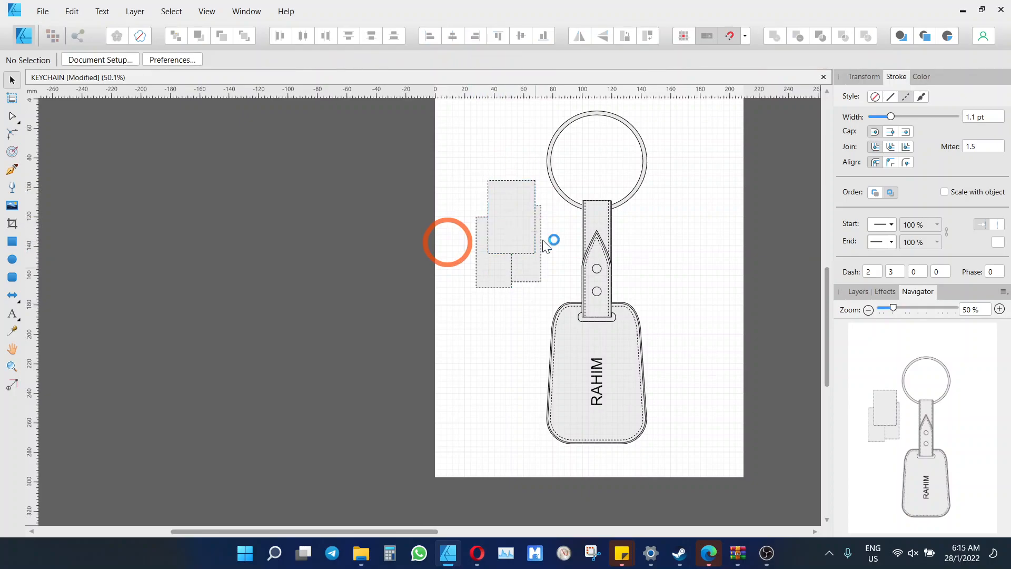
# Step: Bring the tallest rectangle, nearest the keychain strap, forward one level at a time, three times
pyautogui.click(508, 229)
pyautogui.click(519, 269)
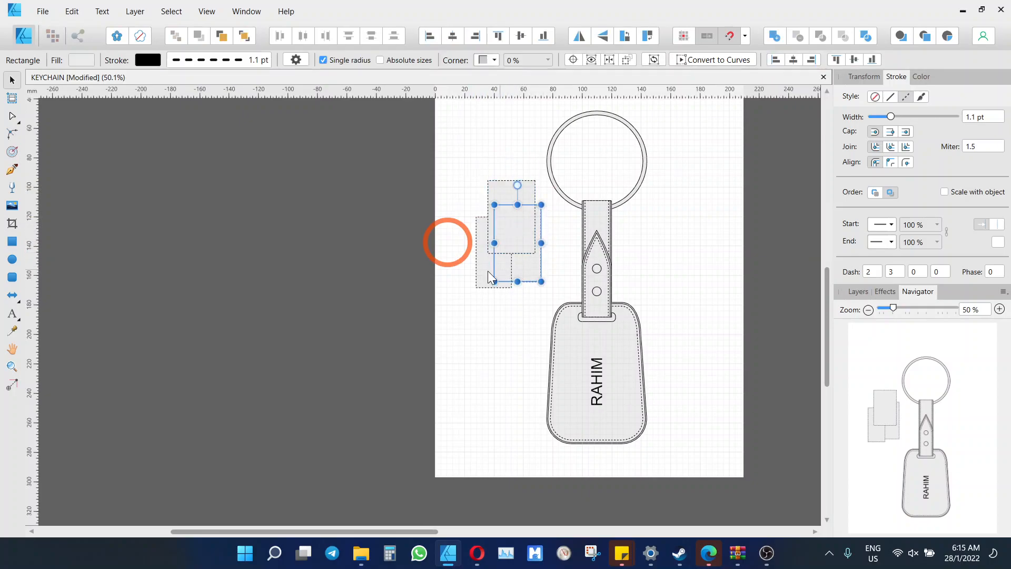
pyautogui.click(221, 35)
pyautogui.click(492, 300)
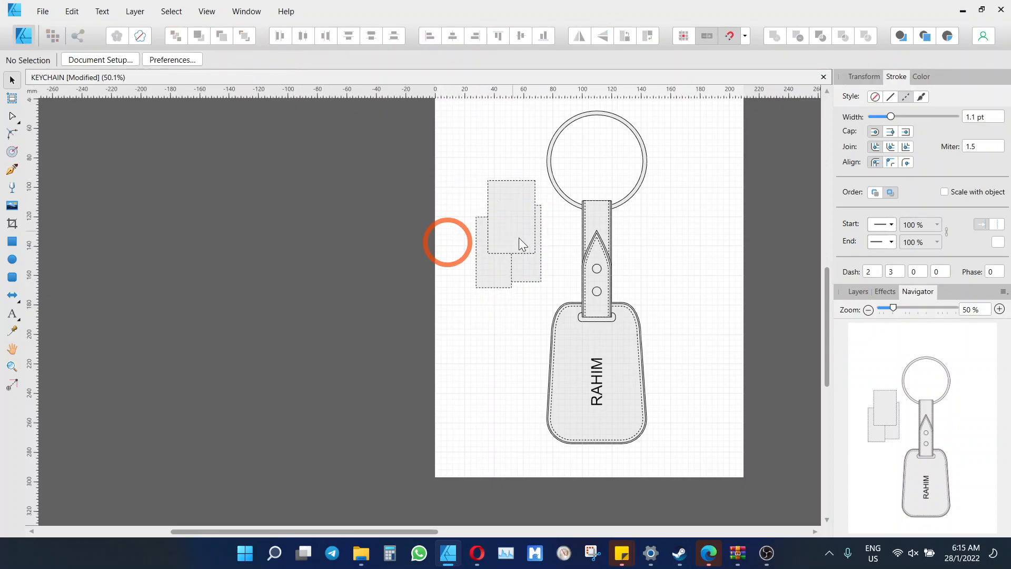
pyautogui.click(532, 267)
pyautogui.click(221, 36)
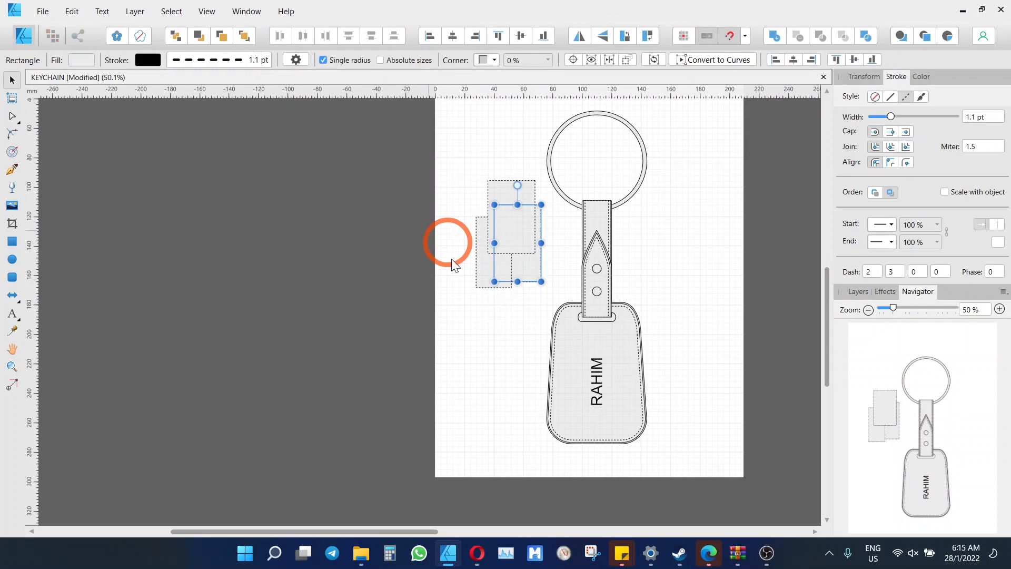
pyautogui.click(507, 304)
pyautogui.click(518, 271)
pyautogui.click(222, 35)
pyautogui.click(449, 289)
# Step: Move the tallest rectangle to the side away from the keychain, overlapping the other two, and bring it to the front of the stacking order
pyautogui.click(526, 279)
pyautogui.moveTo(525, 279); pyautogui.dragTo(484, 261)
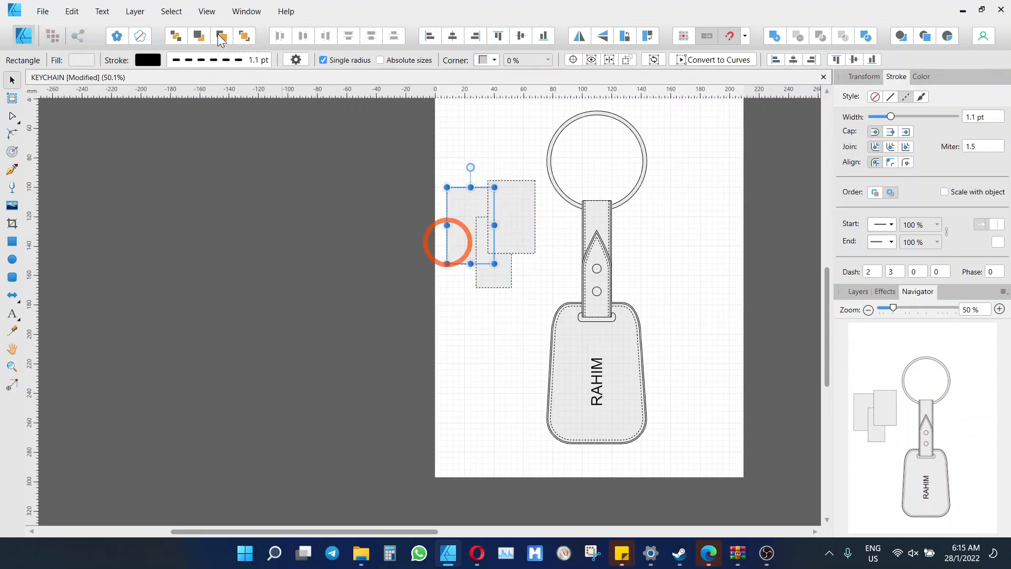
pyautogui.click(251, 39)
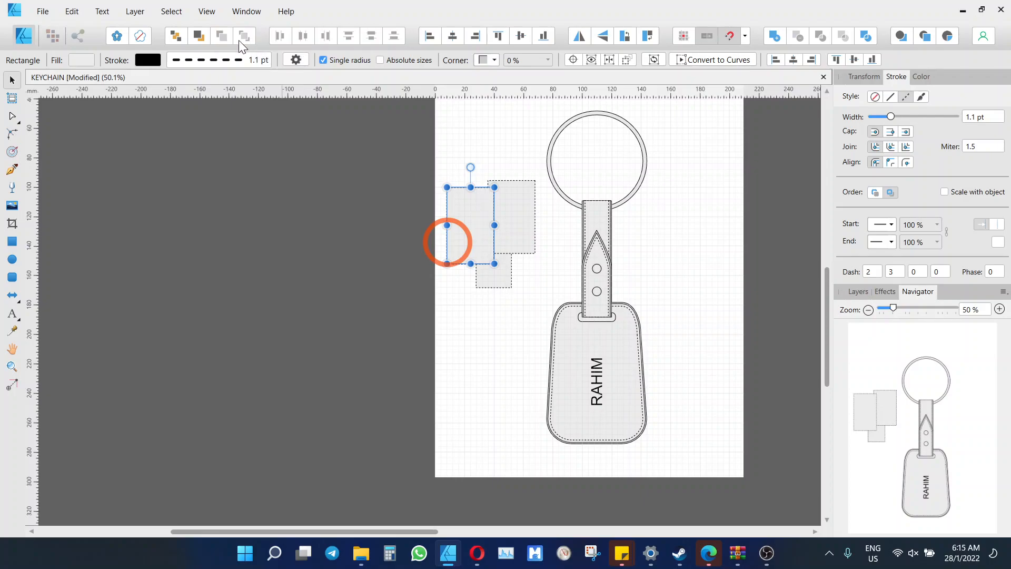
pyautogui.click(481, 297)
# Step: Send the tallest rectangle back one level and shift it slightly closer to the other two
pyautogui.click(479, 254)
pyautogui.click(202, 36)
pyautogui.click(469, 304)
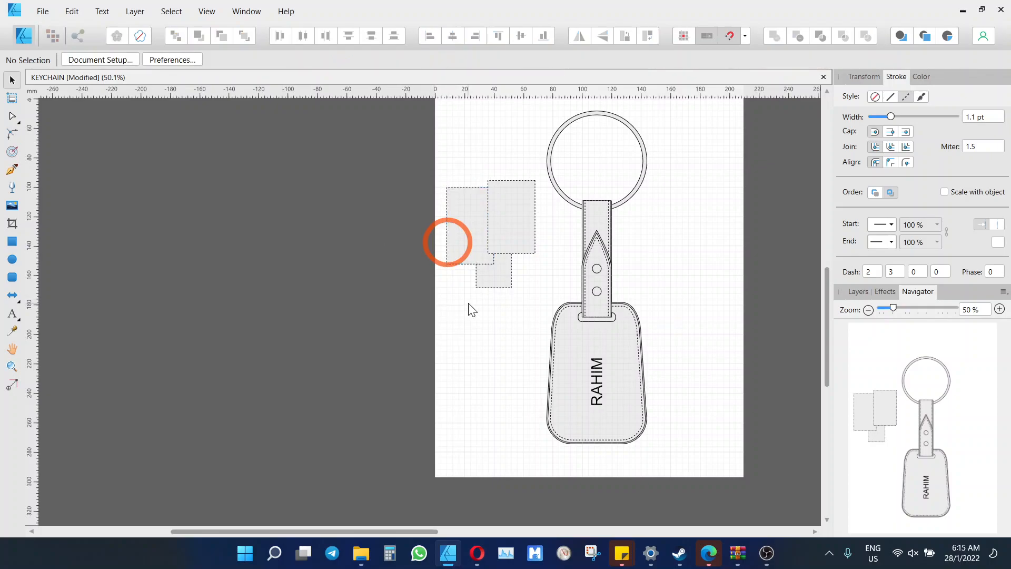
pyautogui.moveTo(481, 263); pyautogui.dragTo(493, 268)
pyautogui.click(500, 313)
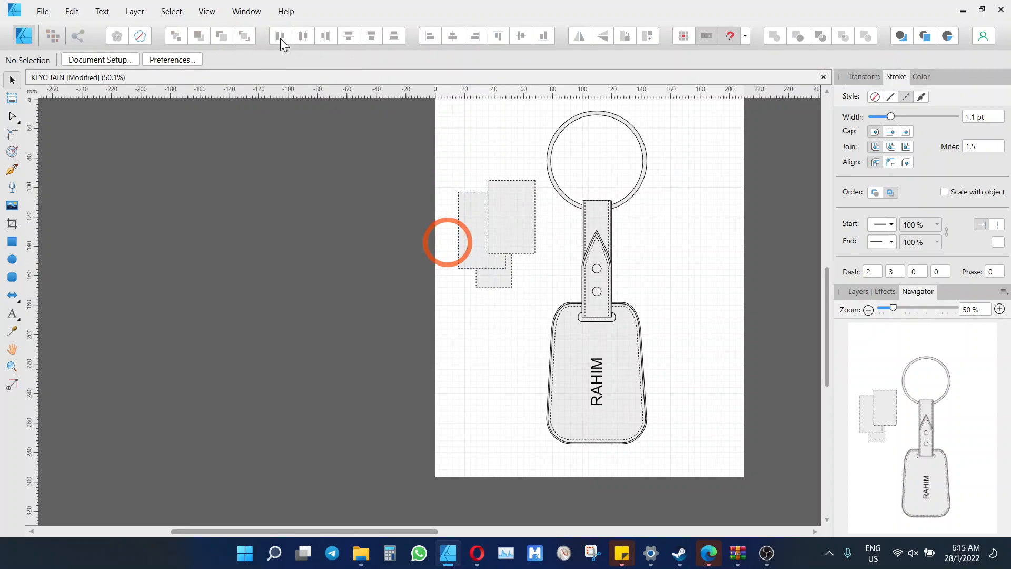
# Step: Spread the rectangles apart, moving the frontmost one over the keychain strap and the tallest one directly beside the strap
pyautogui.moveTo(521, 222); pyautogui.dragTo(630, 246)
pyautogui.moveTo(498, 235); pyautogui.dragTo(557, 226)
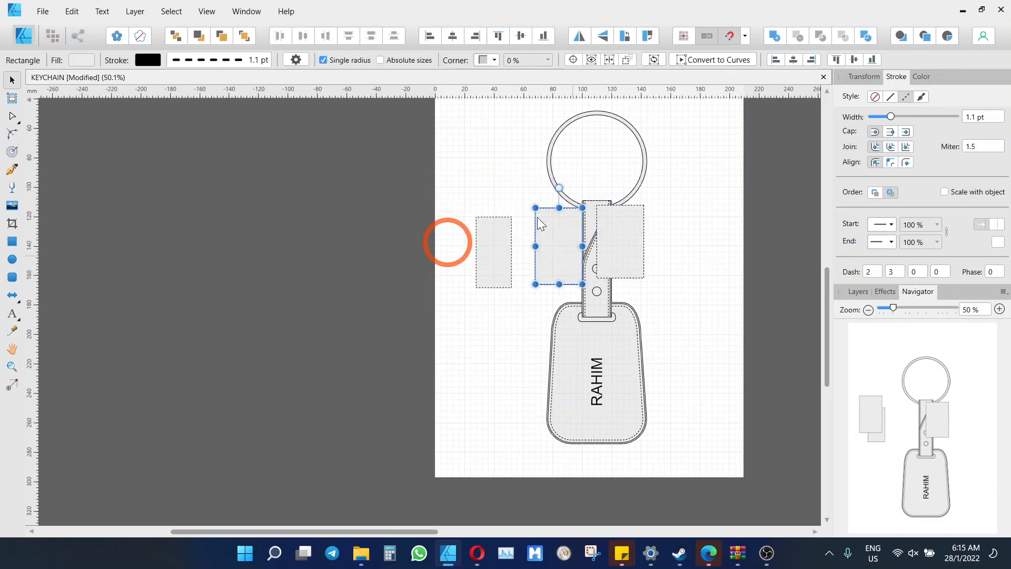
pyautogui.moveTo(445, 165); pyautogui.dragTo(671, 309)
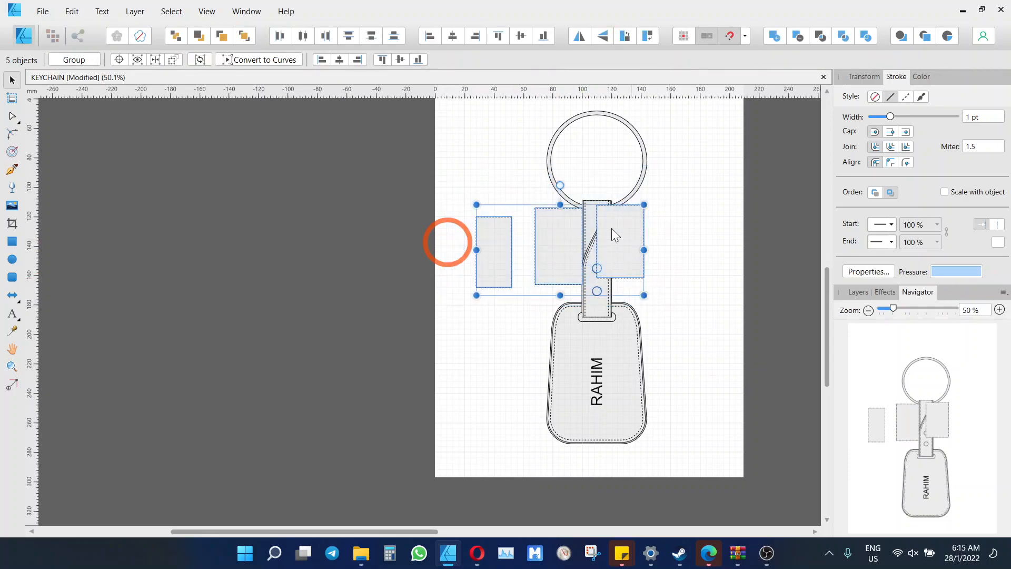
pyautogui.click(670, 262)
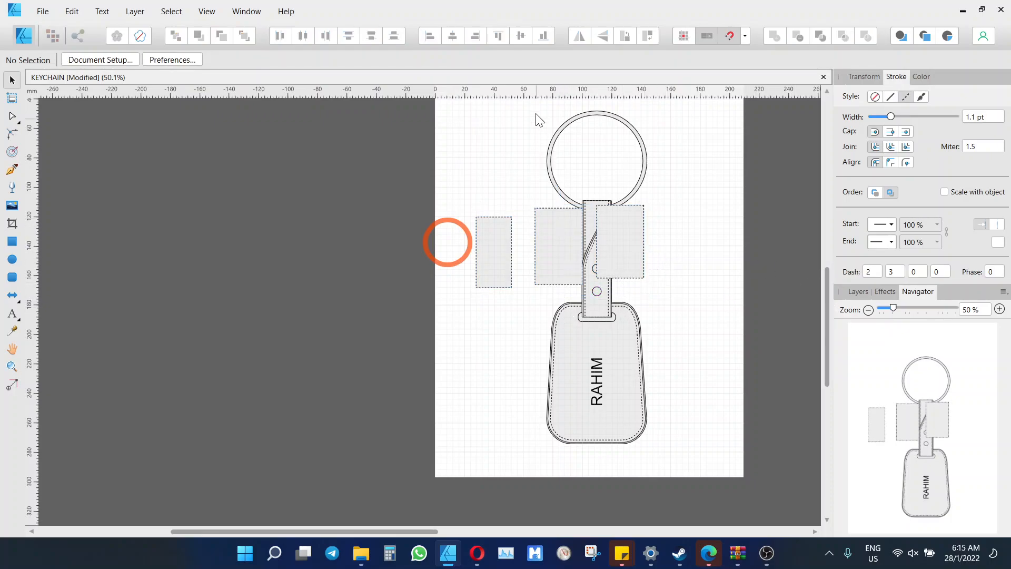
# Step: Try distributing the three rectangles and the two strap holes evenly by their horizontal centres, and undo it
pyautogui.click(562, 257)
pyautogui.moveTo(442, 168); pyautogui.dragTo(683, 308)
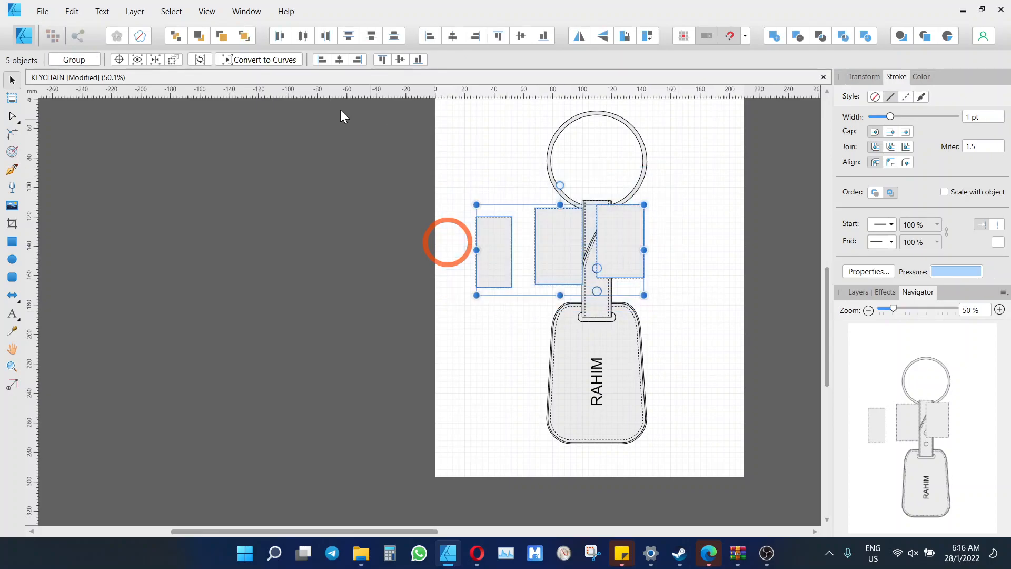
pyautogui.click(308, 36)
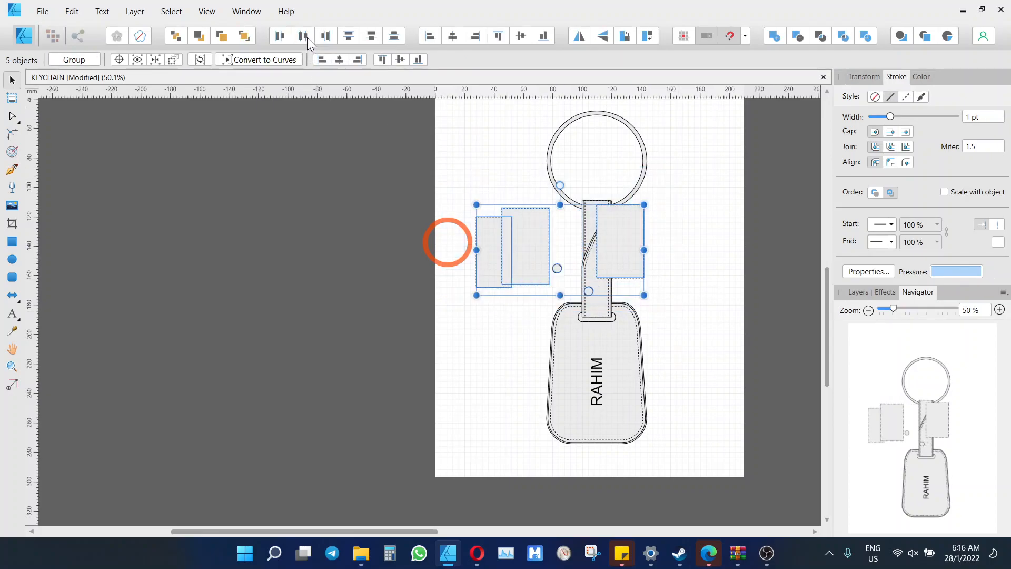
pyautogui.hotkey('ctrl', 'z')
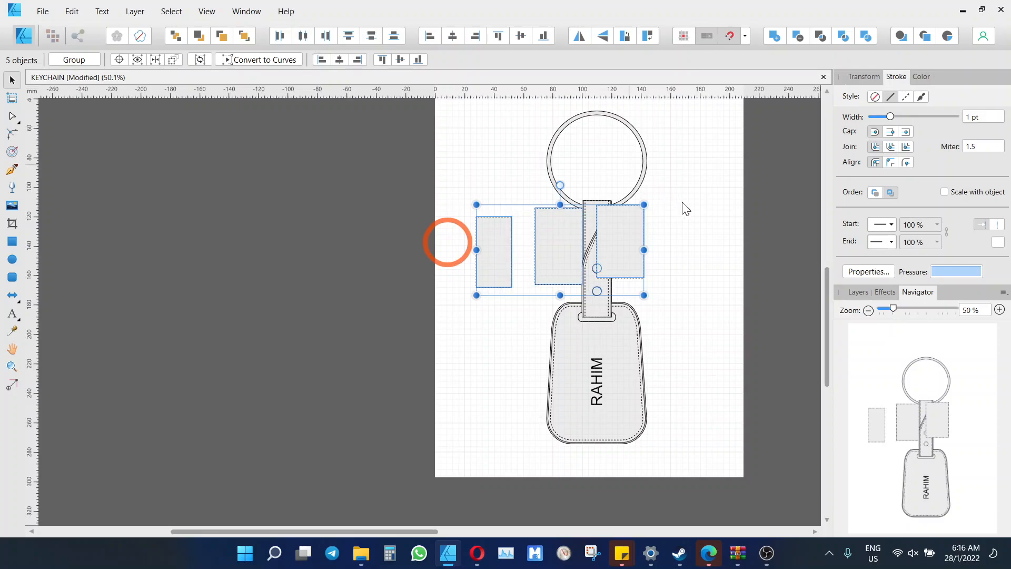
# Step: Move the rectangle covering the strap to the lower-right corner of the page
pyautogui.click(710, 227)
pyautogui.moveTo(630, 268); pyautogui.dragTo(714, 501)
pyautogui.scroll(-2, 547, 177)
pyautogui.moveTo(520, 109)
pyautogui.mouseDown()
pyautogui.moveTo(570, 189)
pyautogui.moveTo(641, 367)
pyautogui.mouseUp()
pyautogui.moveTo(600, 317); pyautogui.dragTo(631, 267)
pyautogui.hotkey('ctrl', 'z')
# Step: Move the narrowest rectangle to the page's upper-left area and shrink it to about 24 mm wide and 14 mm high
pyautogui.scroll(4, 637, 247)
pyautogui.scroll(-5, 638, 251)
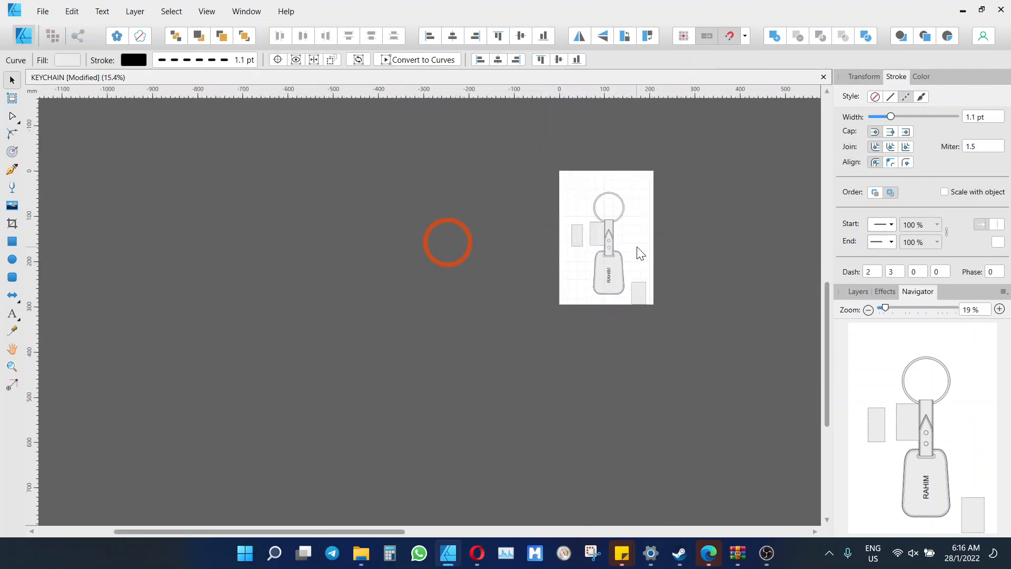
pyautogui.click(566, 256)
pyautogui.moveTo(563, 256); pyautogui.dragTo(561, 172)
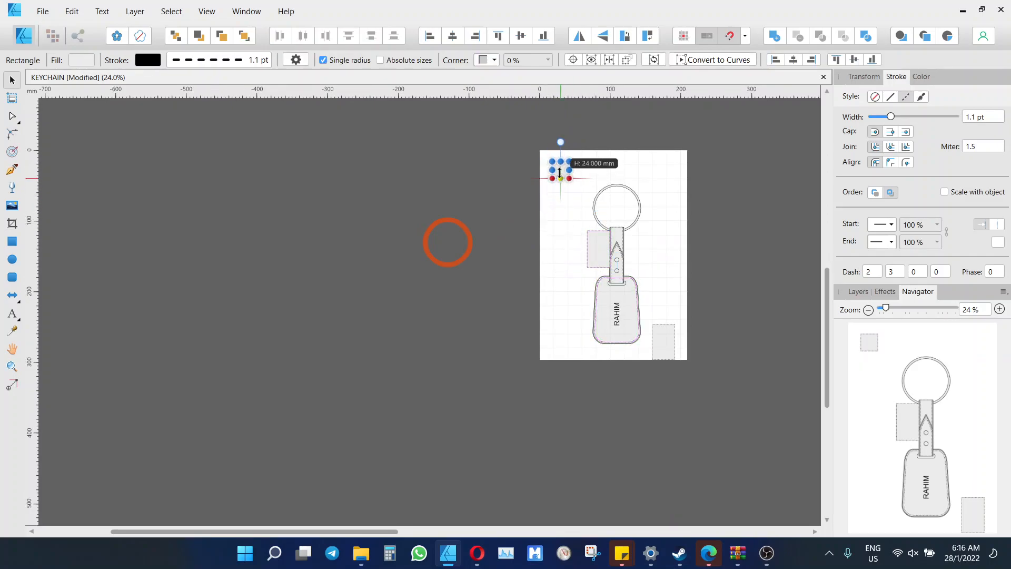
# Step: Duplicate the small rectangle twice to form a row of three above the key ring, with uneven gaps and heights
pyautogui.scroll(5, 561, 168)
pyautogui.moveTo(523, 242); pyautogui.dragTo(769, 239)
pyautogui.moveTo(728, 273); pyautogui.dragTo(673, 354)
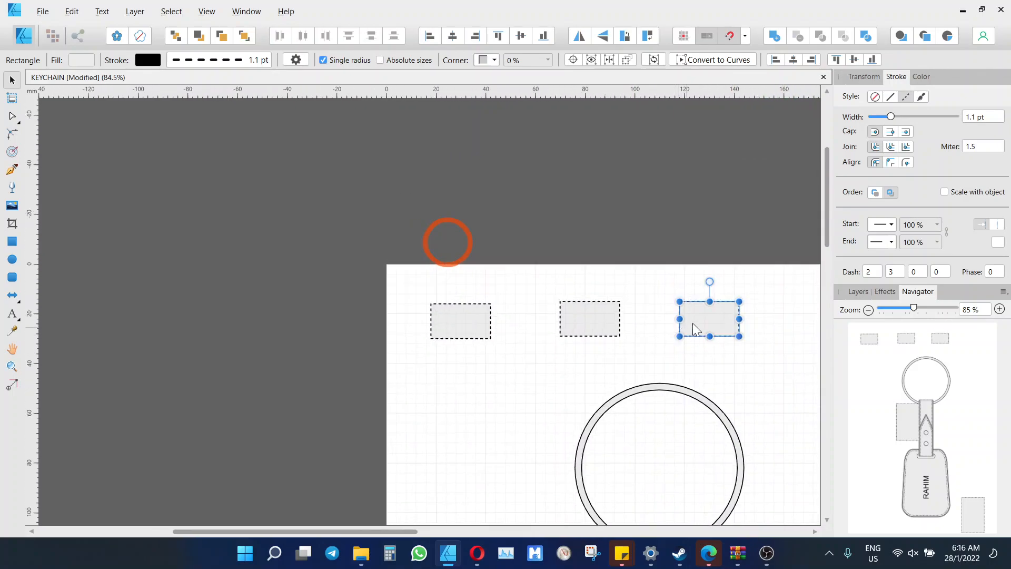
pyautogui.moveTo(694, 320); pyautogui.dragTo(660, 314)
pyautogui.click(385, 237)
# Step: Distribute the three small rectangles evenly in the horizontal direction and align them on their vertical middles
pyautogui.moveTo(350, 219); pyautogui.dragTo(769, 376)
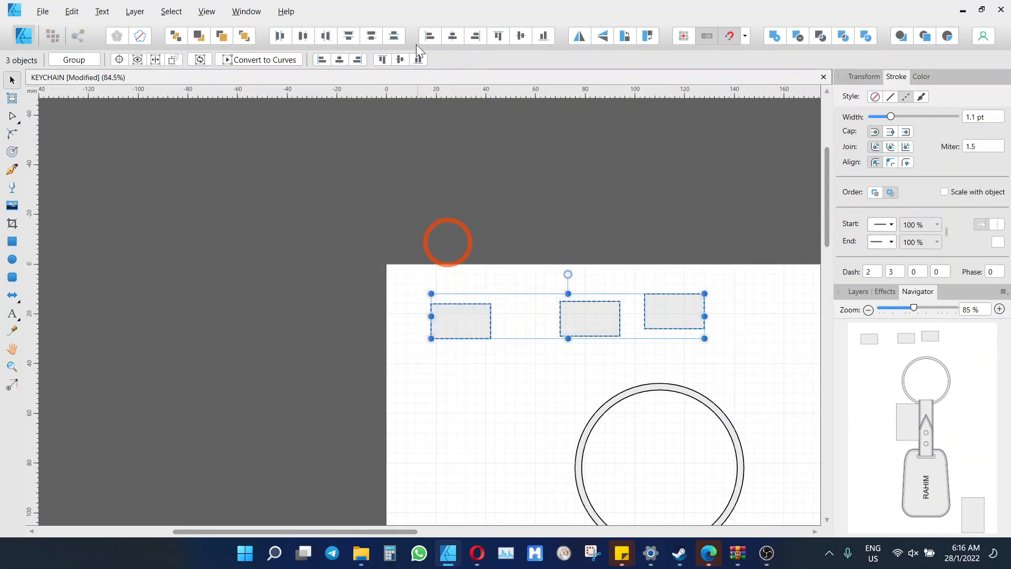
pyautogui.click(308, 35)
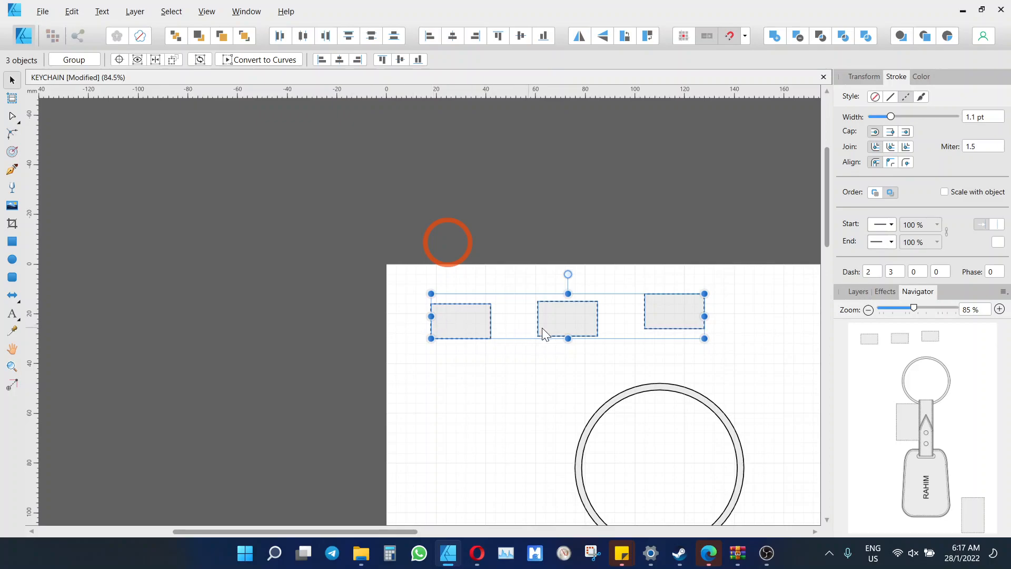
pyautogui.click(520, 37)
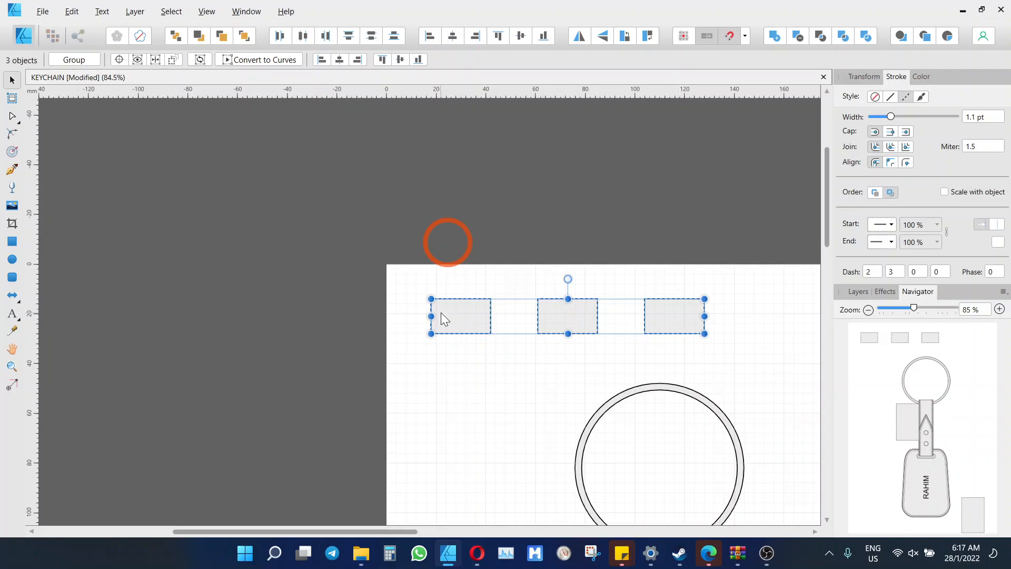
# Step: Try aligning the three small rectangles along their left edges, and undo it
pyautogui.click(429, 36)
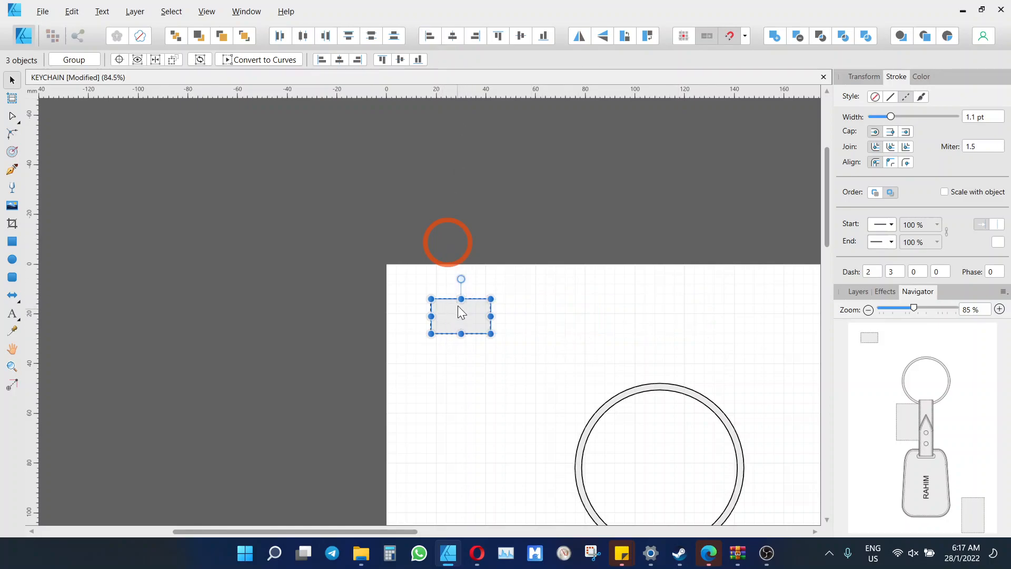
pyautogui.hotkey('ctrl', 'z')
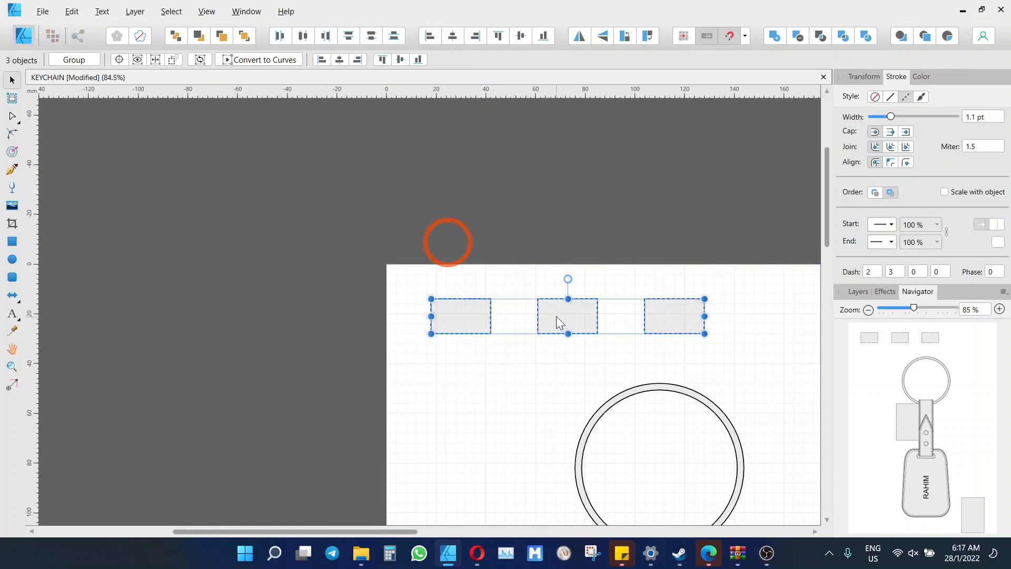
# Step: Rearrange the three small rectangles one below another in a staggered, partly overlapping layout near the page's upper-left corner
pyautogui.moveTo(558, 315); pyautogui.dragTo(530, 357)
pyautogui.press('Escape')
pyautogui.moveTo(712, 332); pyautogui.dragTo(455, 389)
pyautogui.press('Escape')
pyautogui.moveTo(402, 278); pyautogui.dragTo(572, 433)
pyautogui.press('Escape')
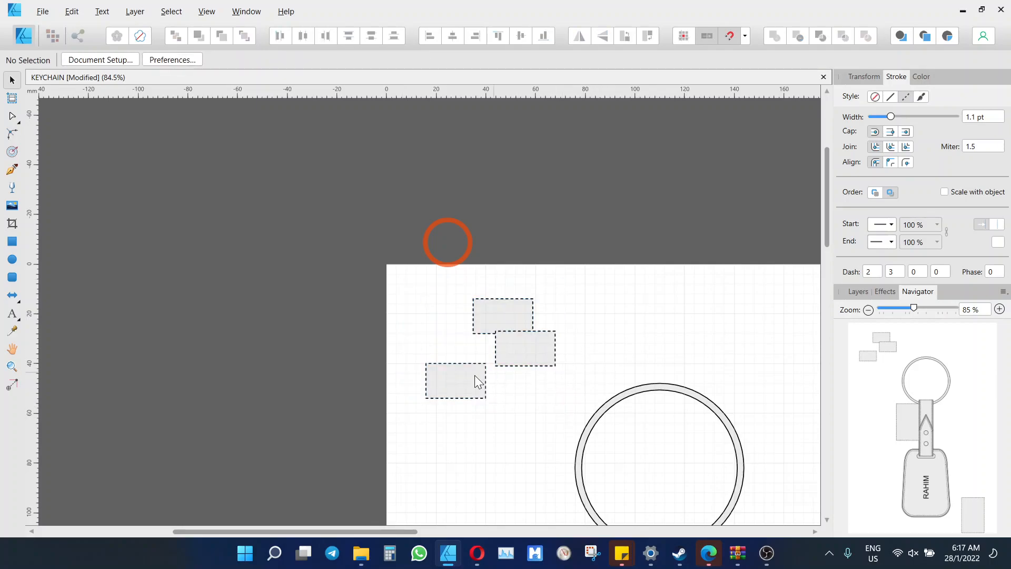
# Step: Align the three small rectangles on their horizontal centres, and move the top one away from the stack to above the key ring
pyautogui.keyDown('shift'); pyautogui.click(535, 343); pyautogui.keyUp('shift')
pyautogui.keyDown('shift'); pyautogui.click(511, 317); pyautogui.keyUp('shift')
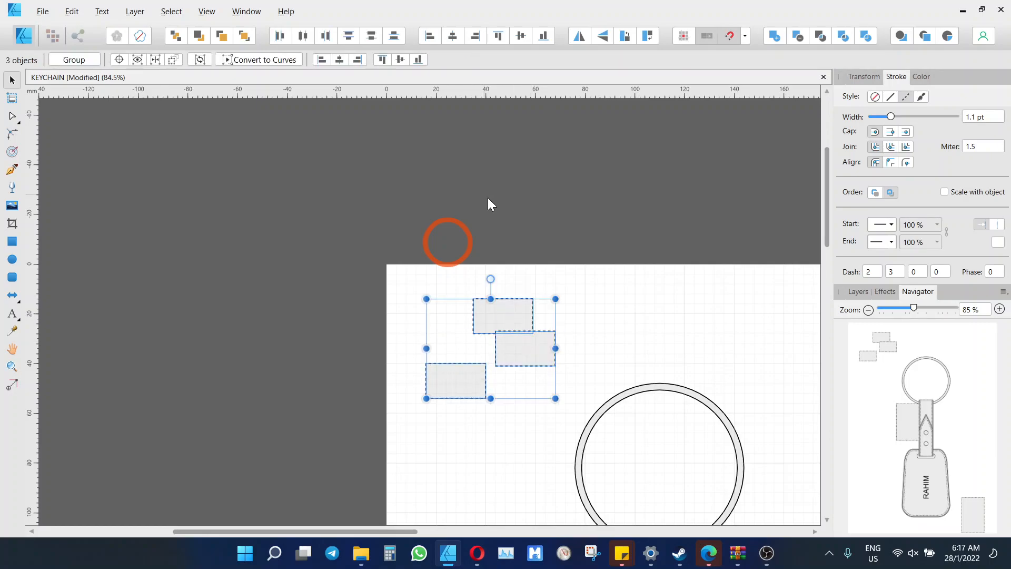
pyautogui.click(458, 36)
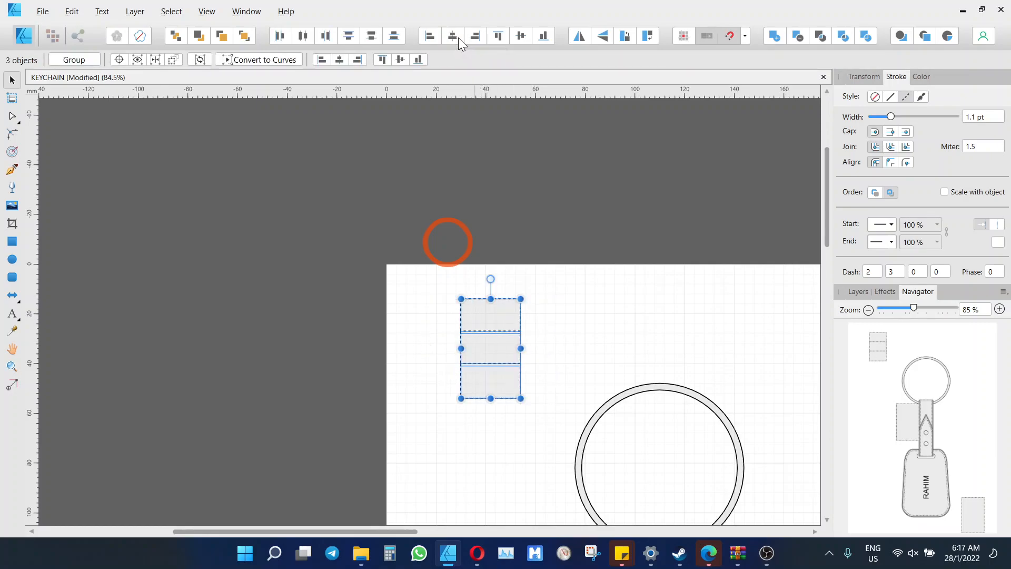
pyautogui.click(578, 335)
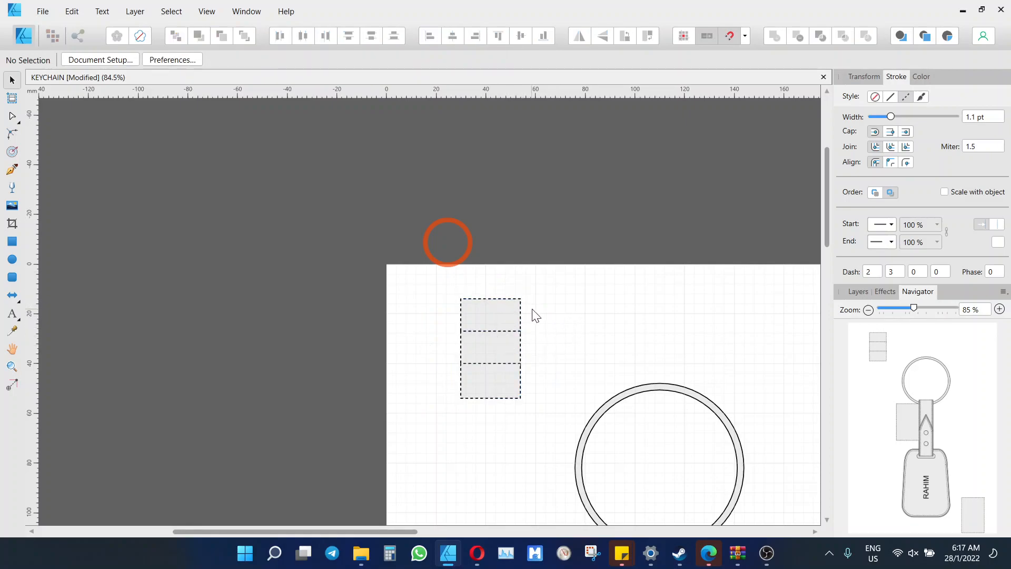
pyautogui.moveTo(516, 322); pyautogui.dragTo(621, 333)
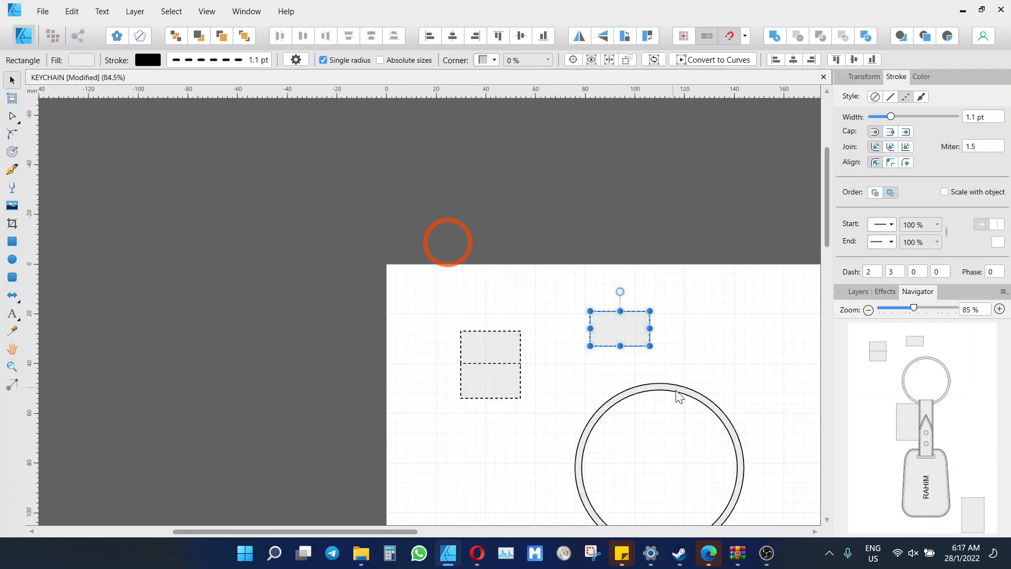
# Step: Test horizontal and vertical flips on the name lettering of the keychain body, leaving only the vertical flip applied
pyautogui.scroll(-2, 676, 390)
pyautogui.scroll(2, 685, 412)
pyautogui.moveTo(697, 351); pyautogui.dragTo(684, 118)
pyautogui.moveTo(658, 513); pyautogui.dragTo(645, 268)
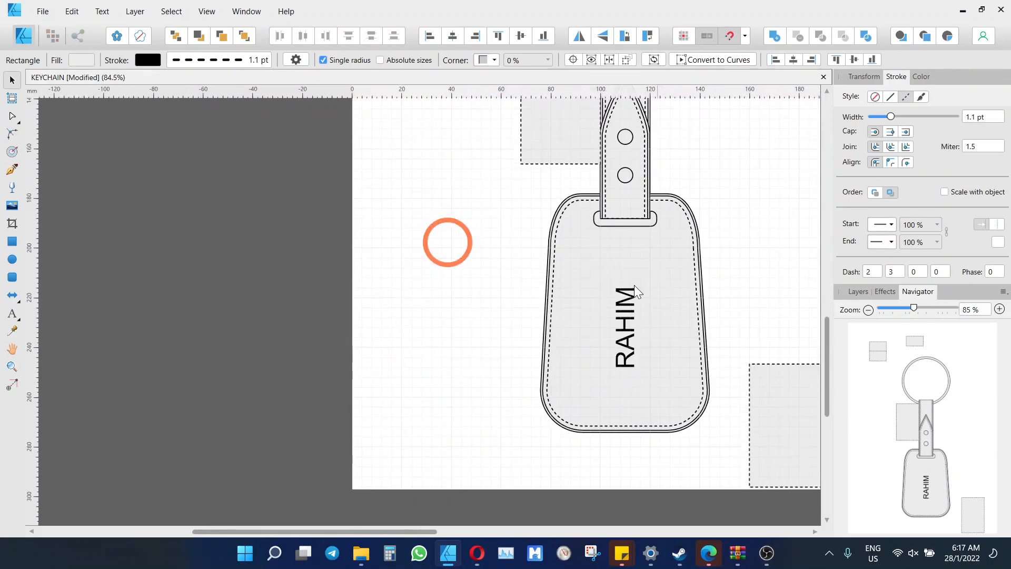
pyautogui.click(630, 326)
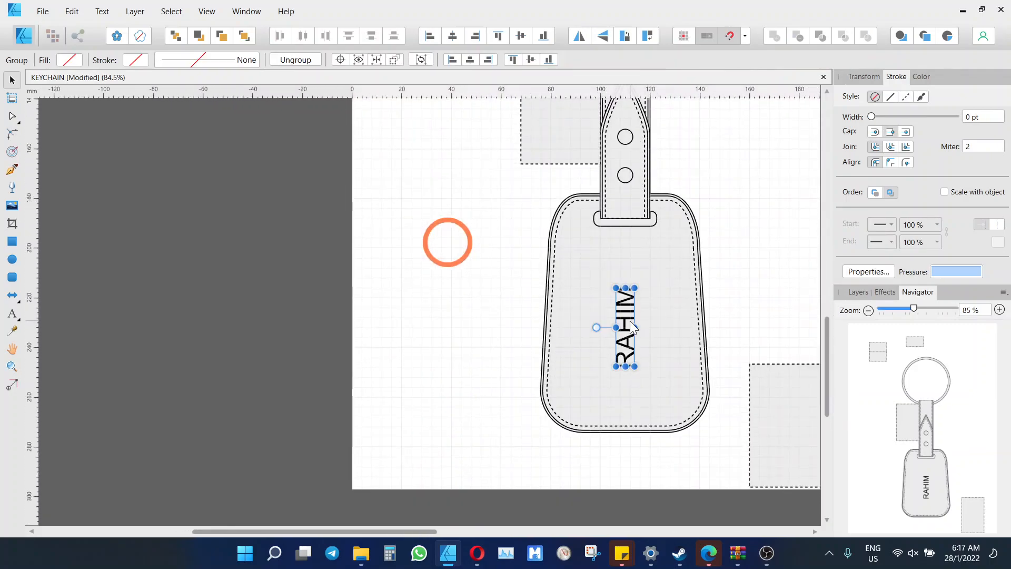
pyautogui.click(581, 39)
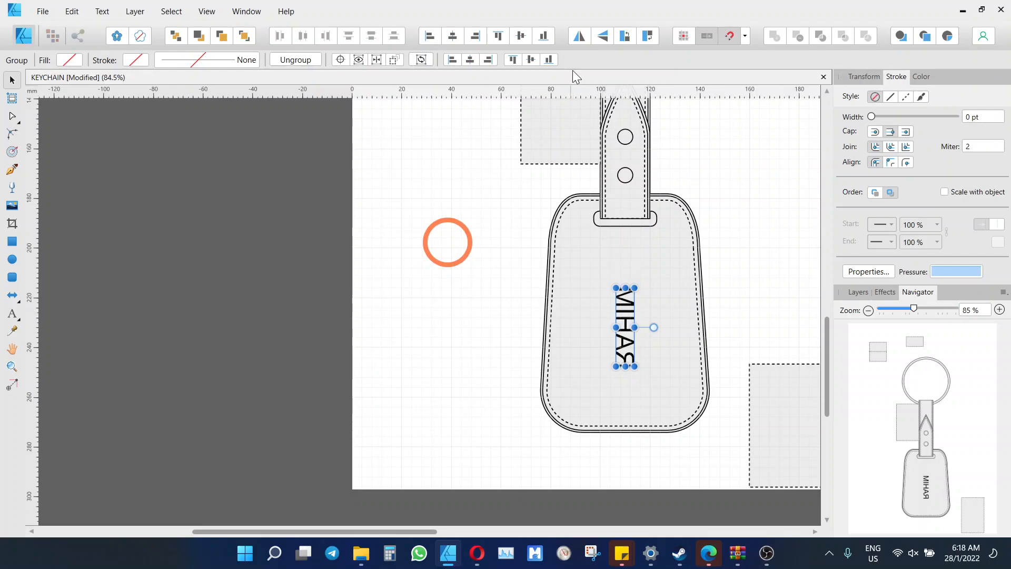
pyautogui.click(579, 39)
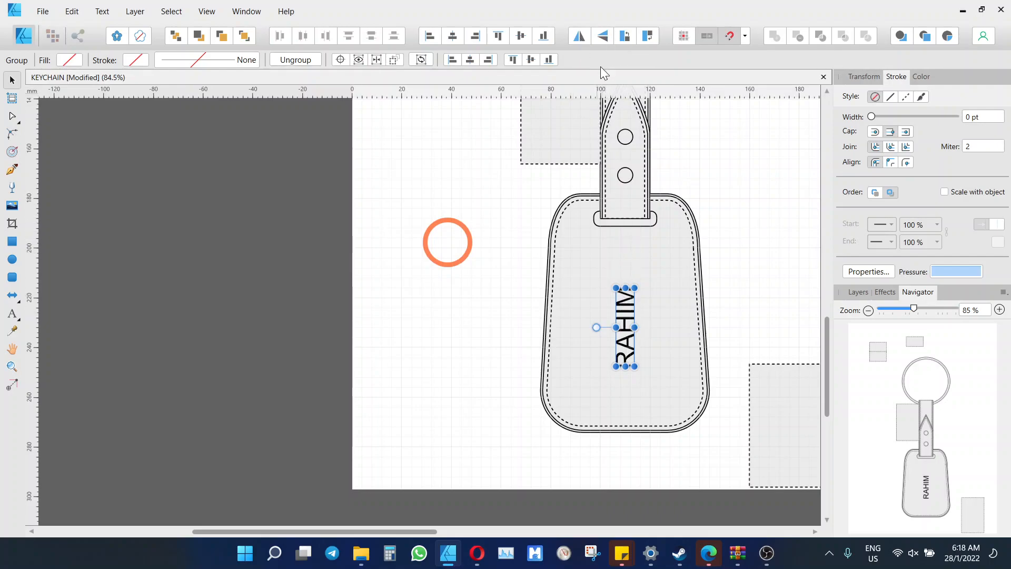
pyautogui.click(602, 37)
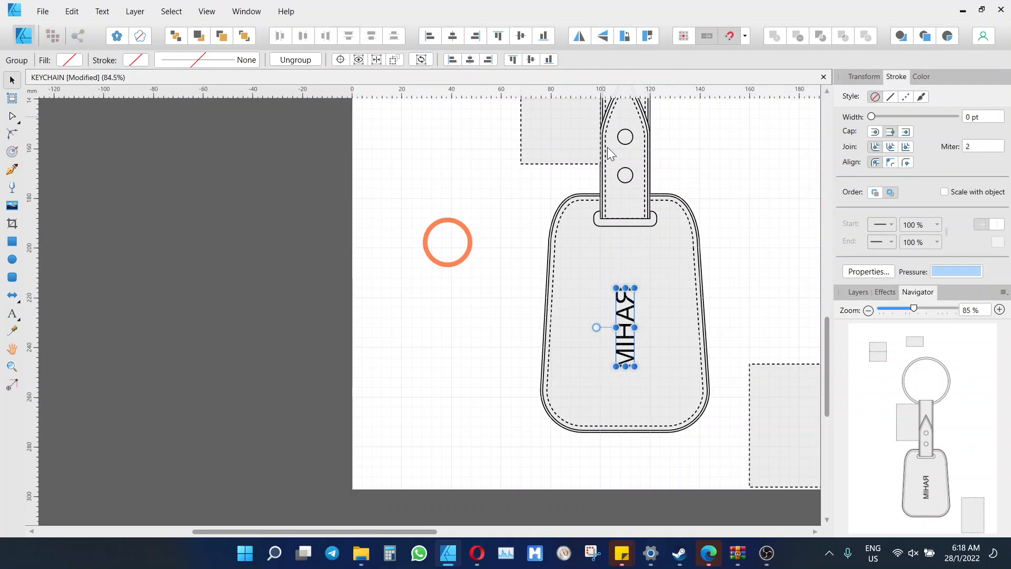
pyautogui.click(581, 38)
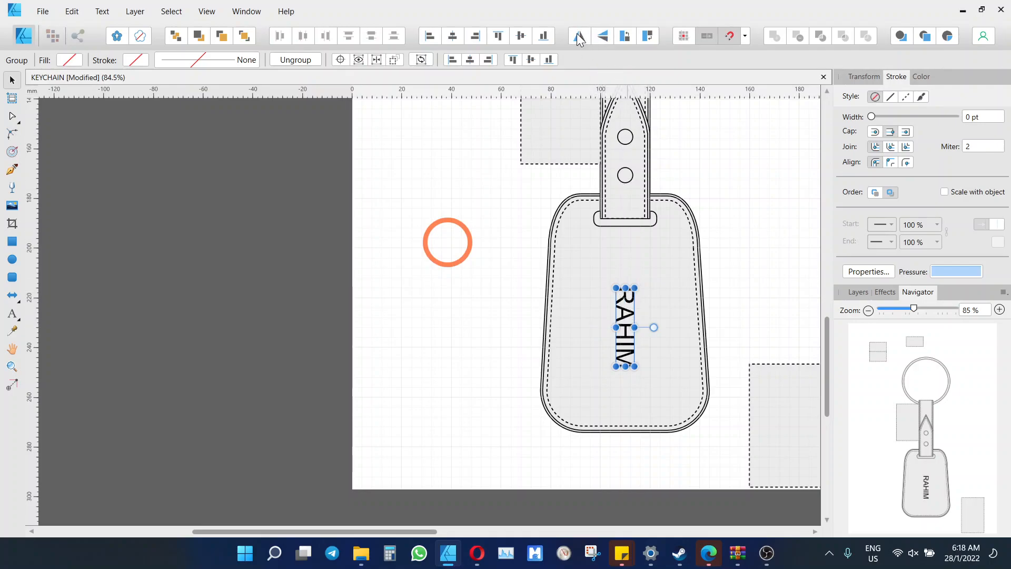
pyautogui.click(579, 38)
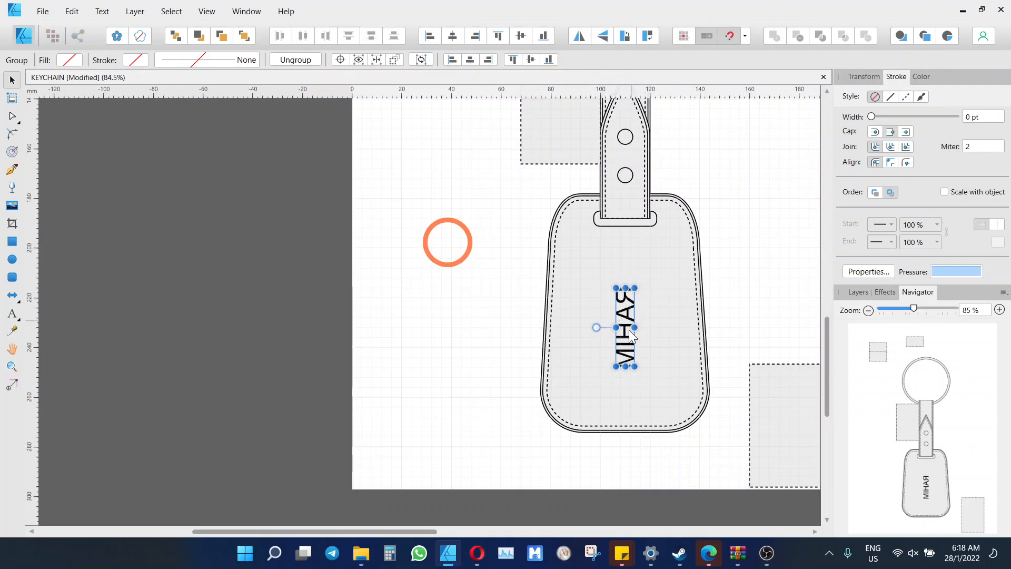
# Step: Rotate the name lettering counterclockwise by four 90° turns and clockwise by two, and tilt it very slightly by hand
pyautogui.click(629, 38)
pyautogui.click(629, 37)
pyautogui.click(629, 38)
pyautogui.click(629, 38)
pyautogui.click(649, 38)
pyautogui.click(650, 38)
pyautogui.moveTo(656, 327)
pyautogui.mouseDown()
pyautogui.moveTo(655, 308)
pyautogui.moveTo(660, 326)
pyautogui.mouseUp()
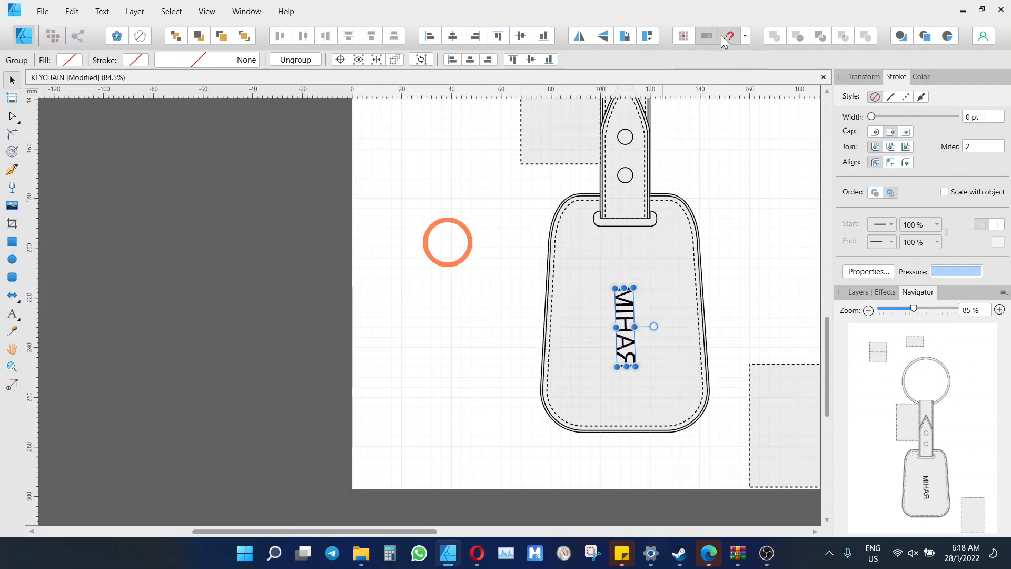
# Step: Examine the available snapping options, including grid, guides, margins and object bounding boxes
pyautogui.click(745, 37)
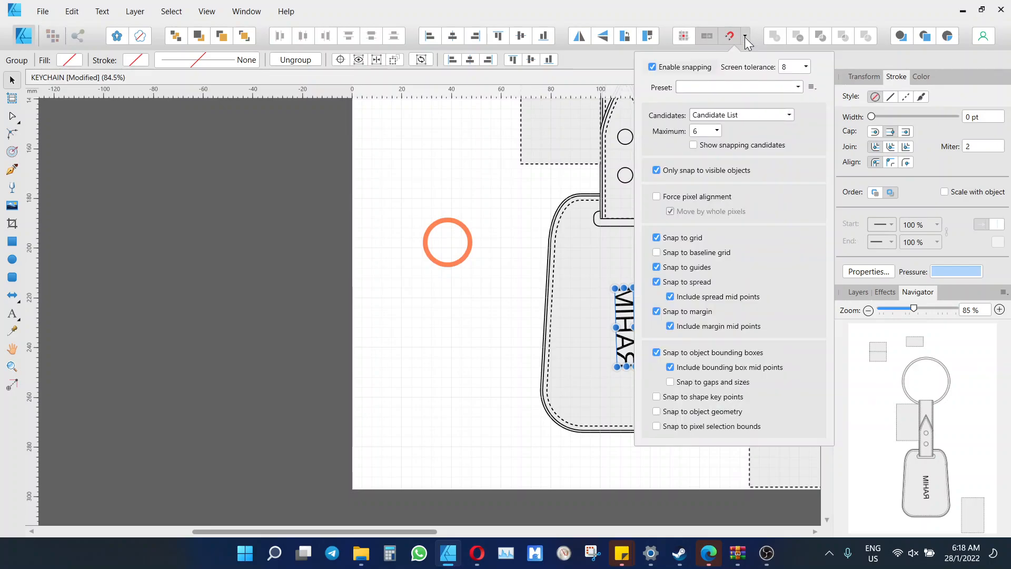
pyautogui.click(745, 37)
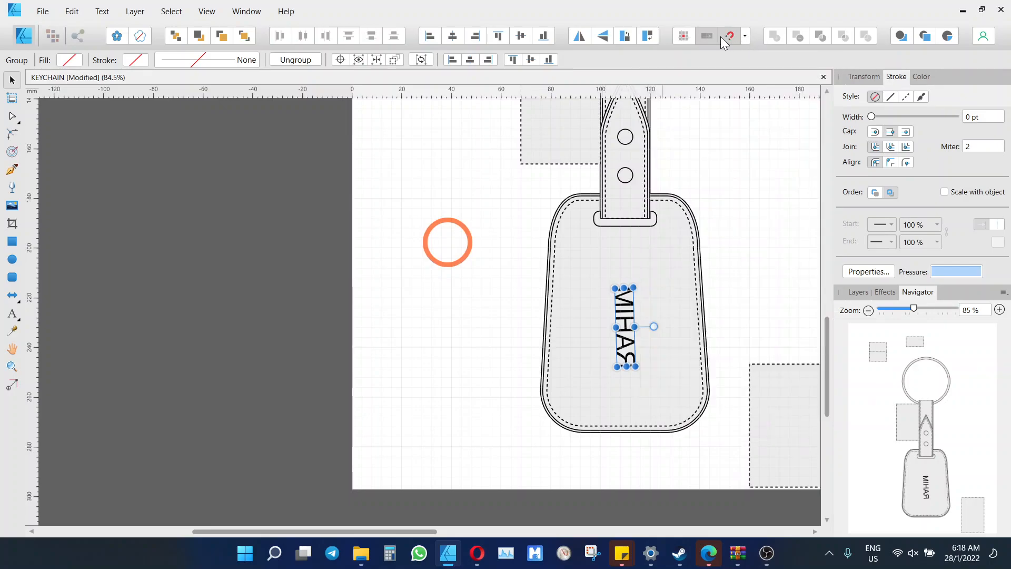
pyautogui.scroll(-2, 713, 167)
pyautogui.scroll(-1, 710, 162)
pyautogui.scroll(4, 724, 182)
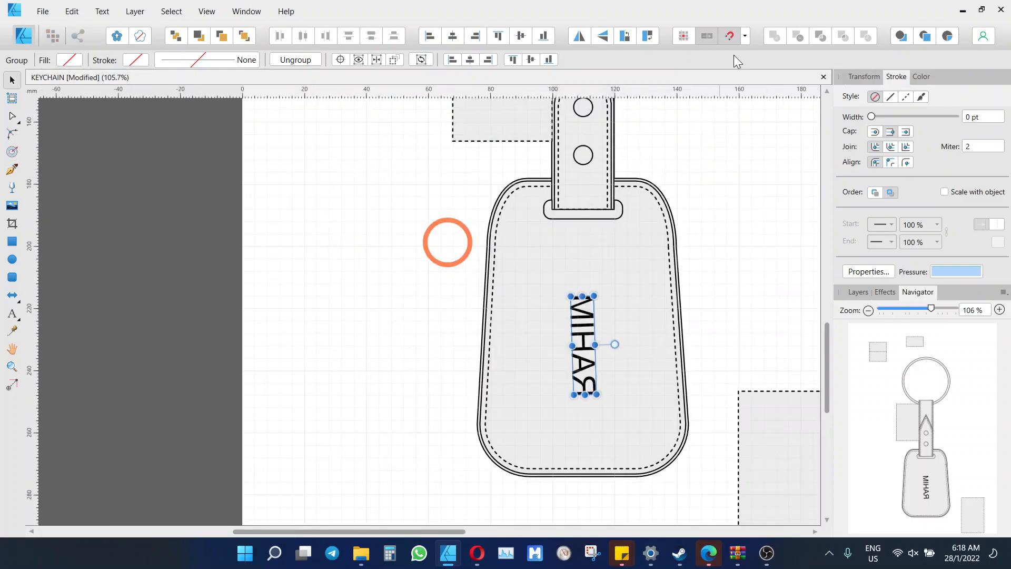
# Step: Move the separate small rectangle from above the key ring so it snaps against the right edge of the upper stacked rectangle
pyautogui.scroll(-6, 726, 270)
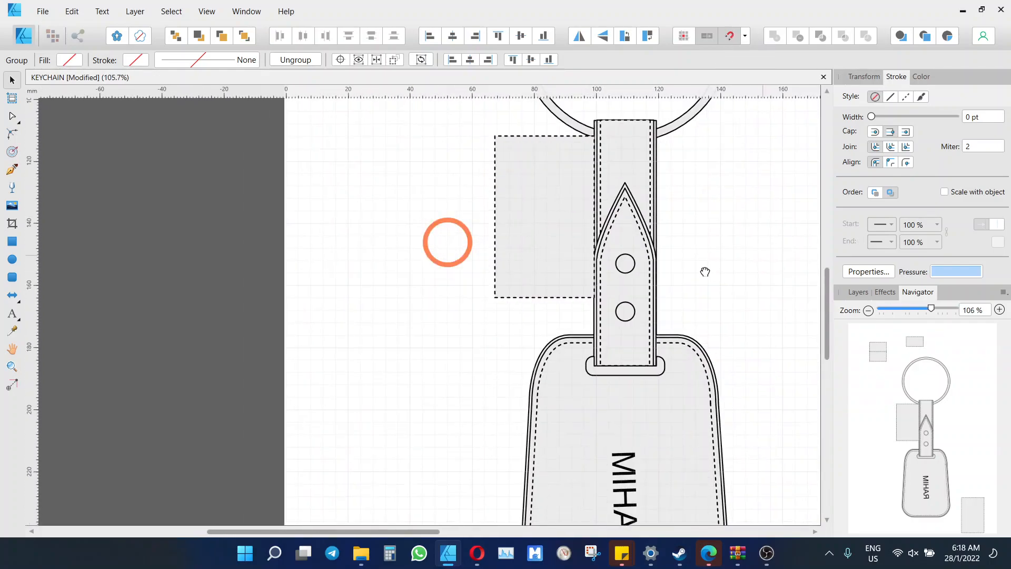
pyautogui.scroll(9, 623, 266)
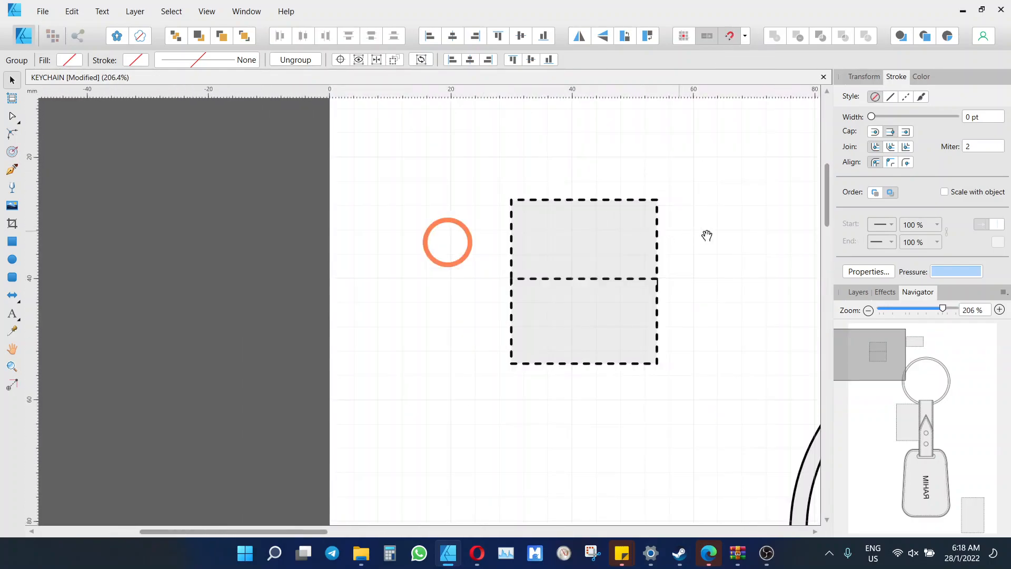
pyautogui.click(764, 228)
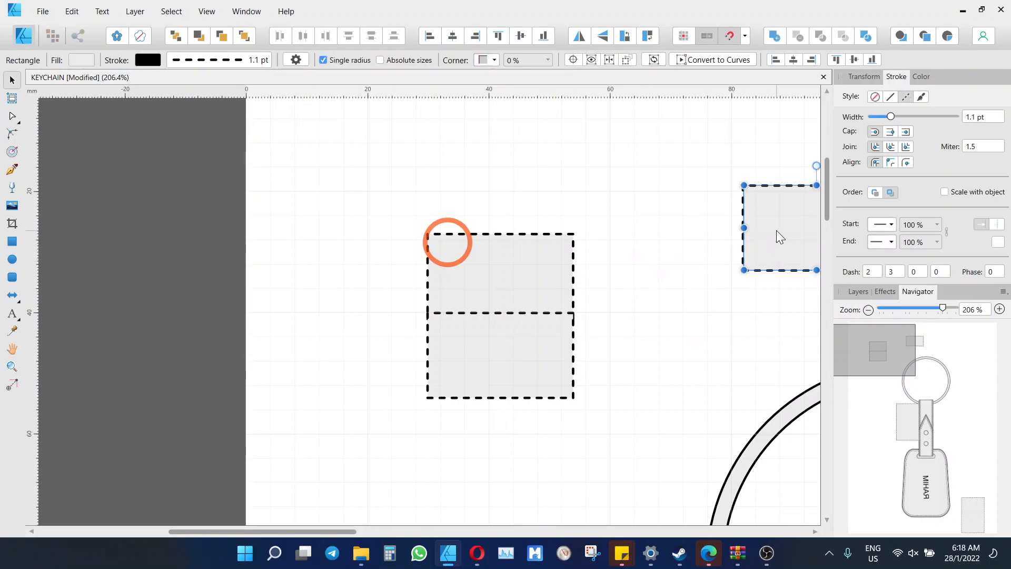
pyautogui.moveTo(781, 237); pyautogui.dragTo(607, 277)
pyautogui.scroll(4, 524, 230)
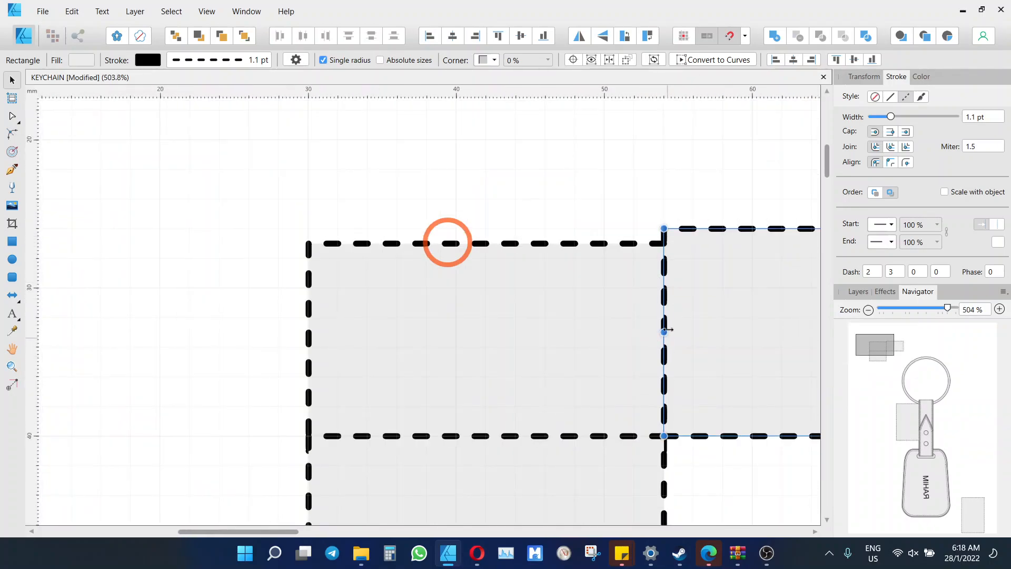
pyautogui.moveTo(695, 289)
pyautogui.mouseDown()
pyautogui.moveTo(710, 289)
pyautogui.moveTo(694, 290)
pyautogui.moveTo(692, 309)
pyautogui.moveTo(696, 272)
pyautogui.moveTo(687, 276)
pyautogui.moveTo(697, 291)
pyautogui.mouseUp()
pyautogui.moveTo(712, 266); pyautogui.dragTo(704, 300)
pyautogui.scroll(6, 676, 242)
pyautogui.scroll(-4, 705, 300)
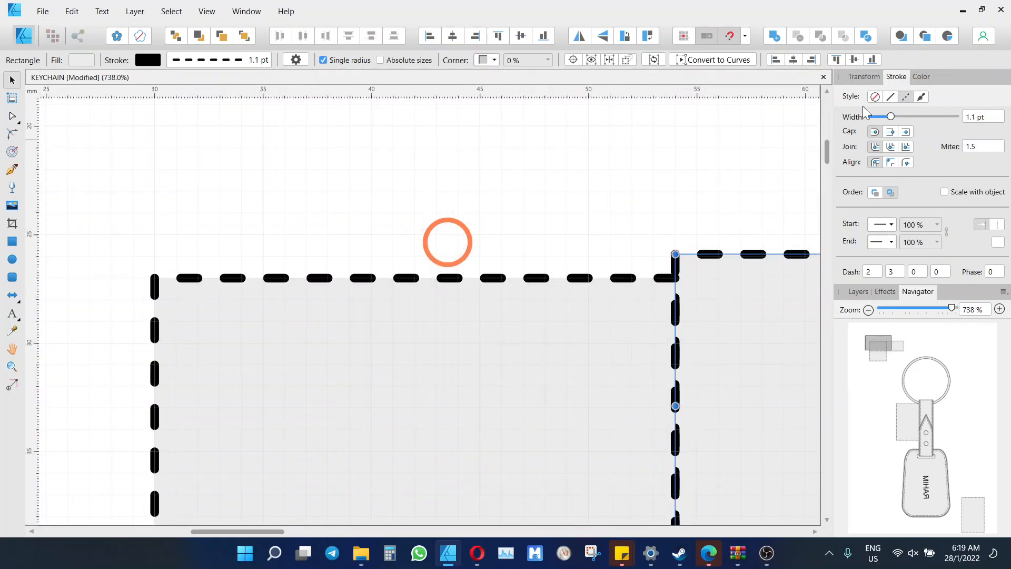
# Step: Change the strokes of the two side-by-side small rectangles to a solid line style
pyautogui.click(889, 97)
pyautogui.click(625, 277)
pyautogui.click(890, 96)
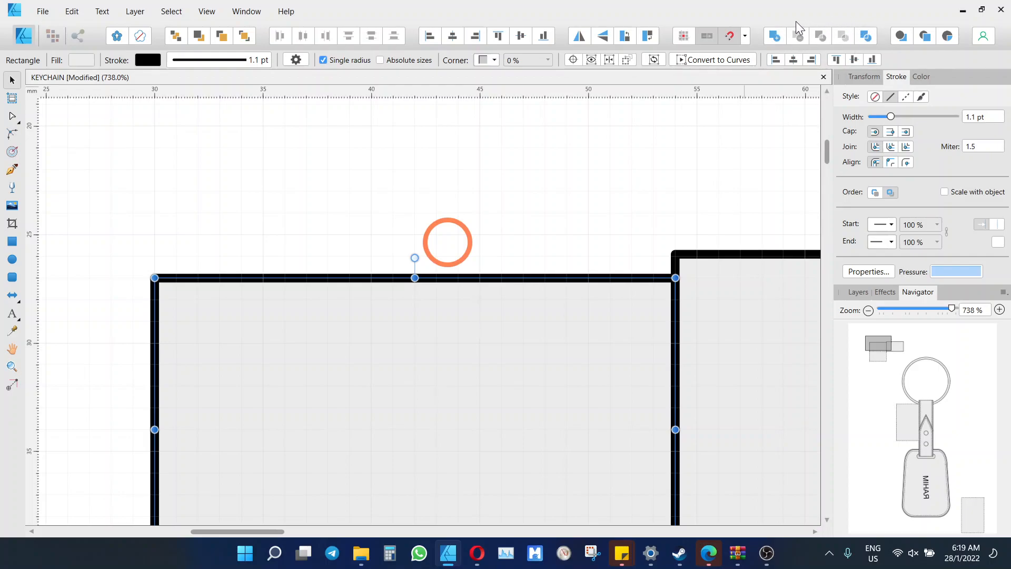
# Step: Slide the right solid rectangle over the left one so they partly overlap, and merge the two with the Add operation
pyautogui.scroll(-1, 764, 166)
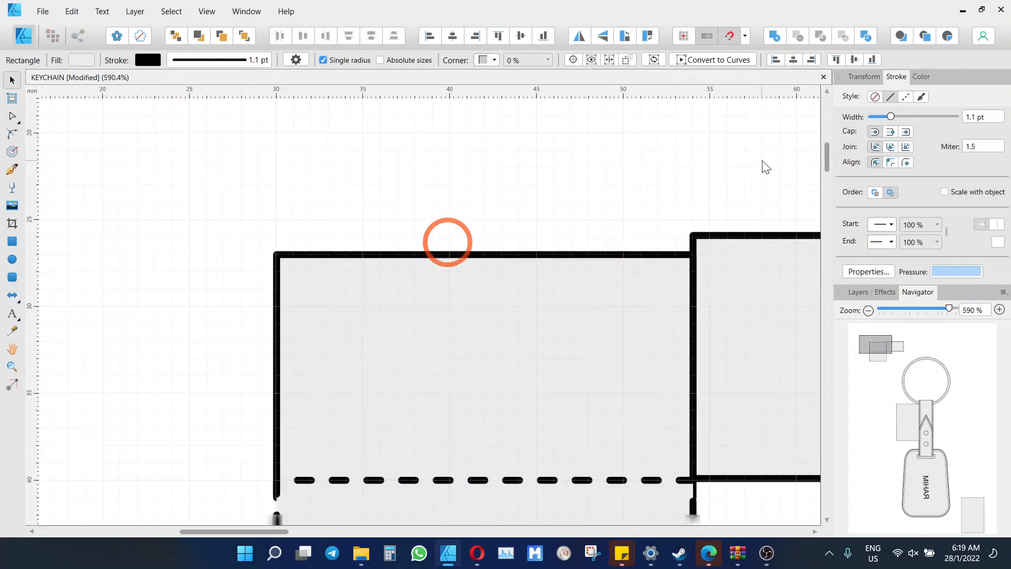
pyautogui.moveTo(774, 175); pyautogui.dragTo(648, 182)
pyautogui.scroll(-6, 648, 182)
pyautogui.moveTo(711, 244); pyautogui.dragTo(677, 243)
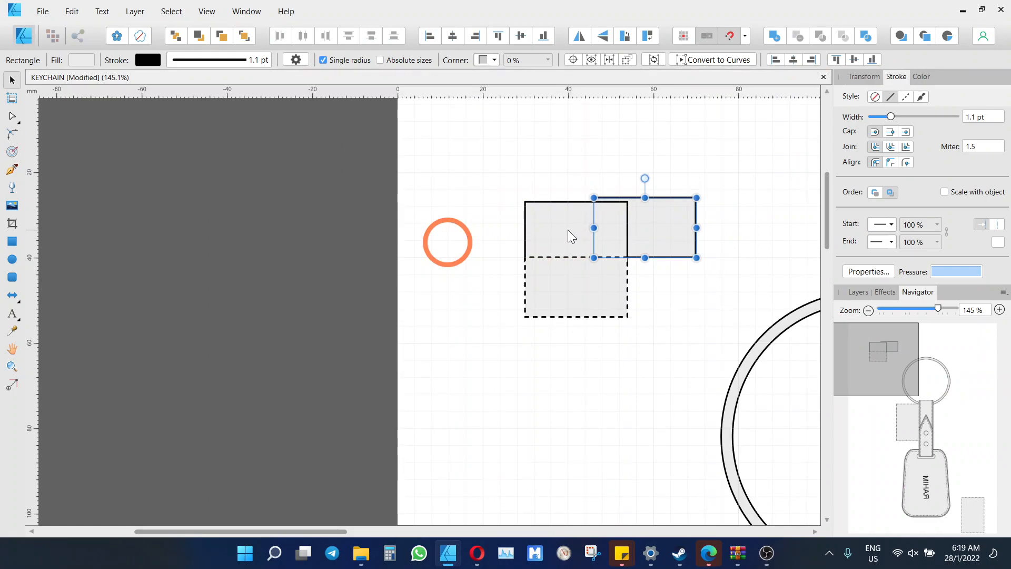
pyautogui.keyDown('shift'); pyautogui.click(567, 229); pyautogui.keyUp('shift')
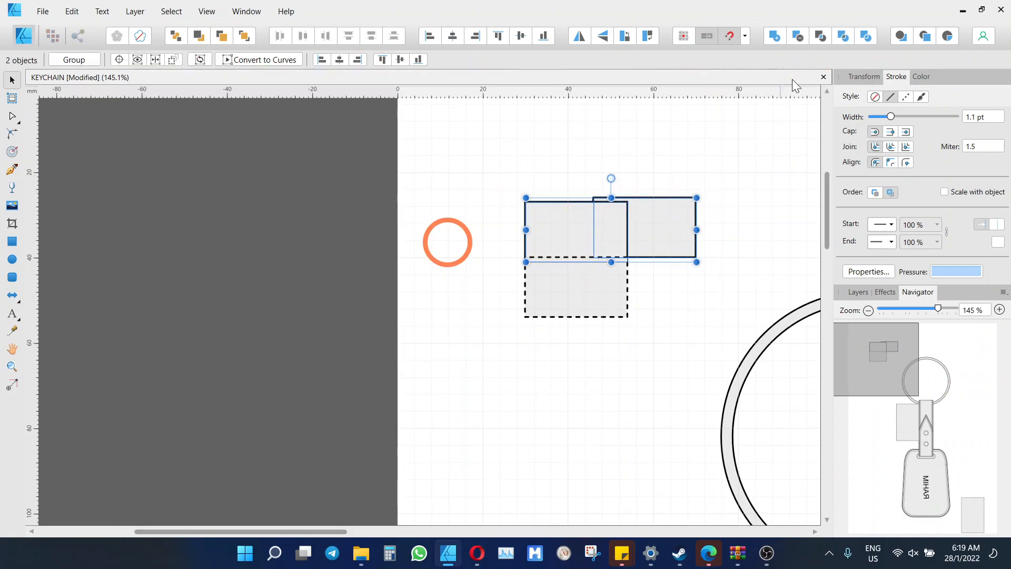
pyautogui.click(775, 34)
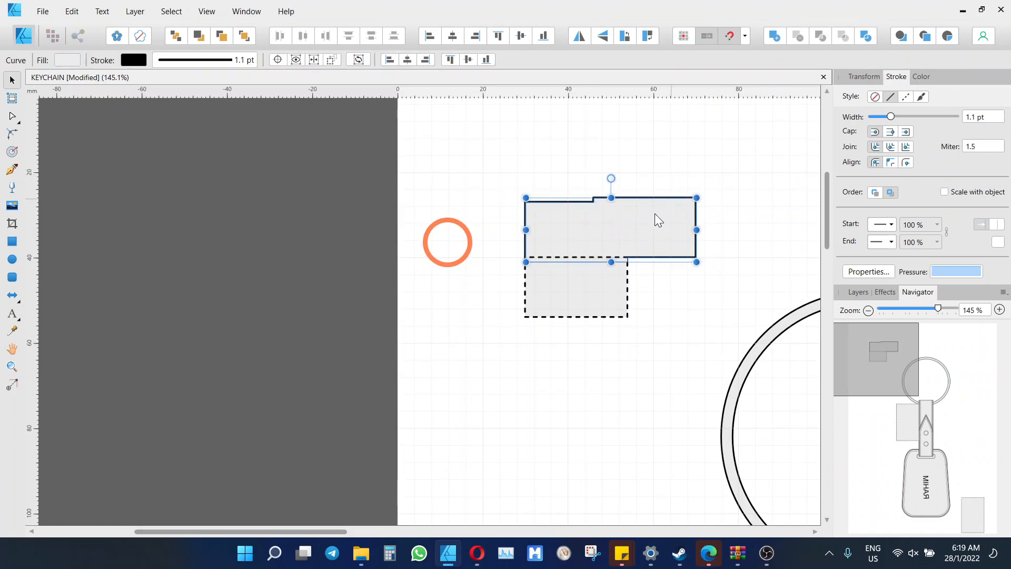
# Step: Move the merged shape up, clear of the dashed rectangle, to about X 32 mm and Y 19 mm
pyautogui.moveTo(655, 213); pyautogui.dragTo(668, 185)
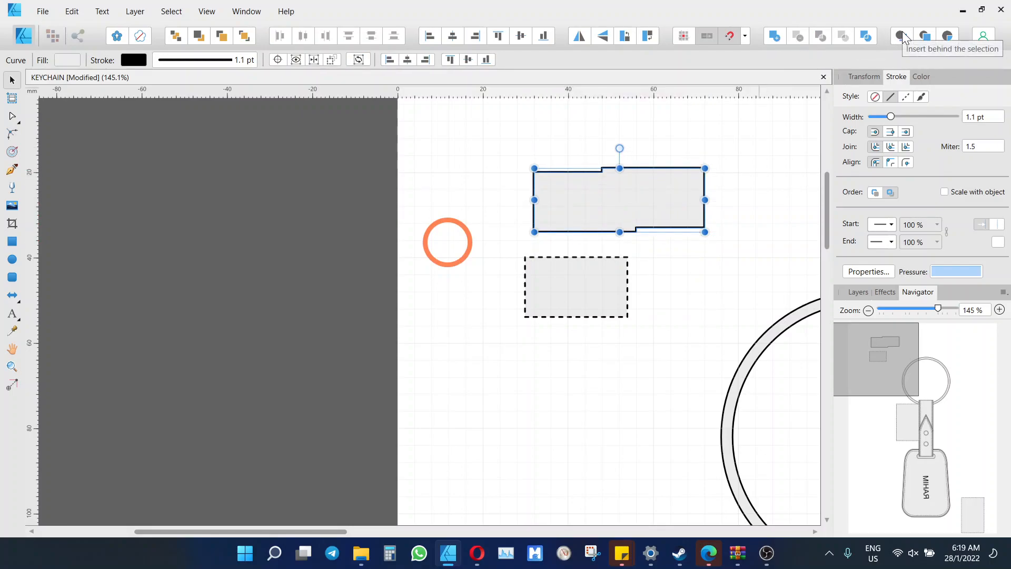
pyautogui.click(736, 169)
pyautogui.click(699, 176)
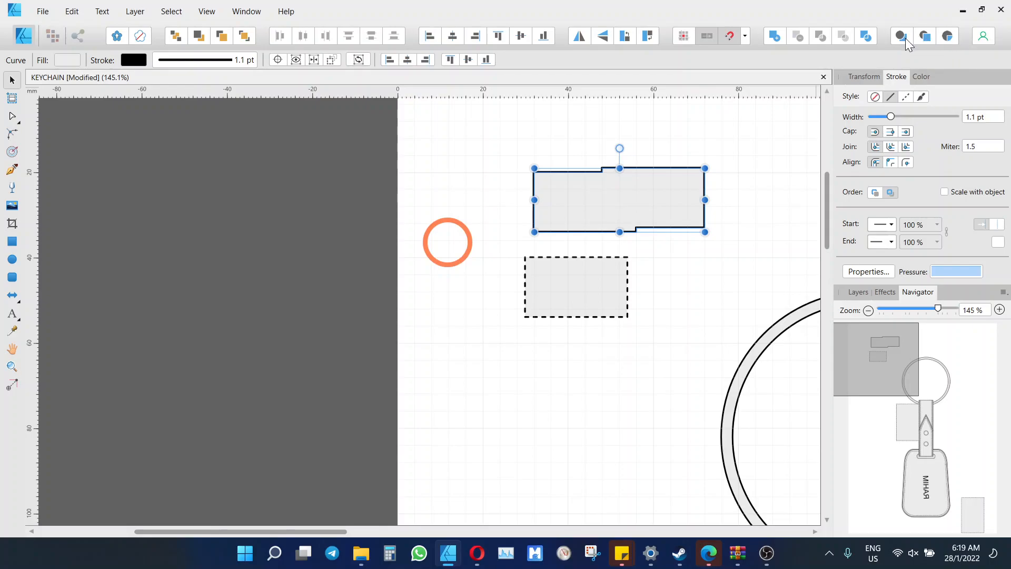
# Step: Move the small dashed rectangle above the merged shape, near the page's top edge, to about X 32 mm and Y 1 mm
pyautogui.click(857, 76)
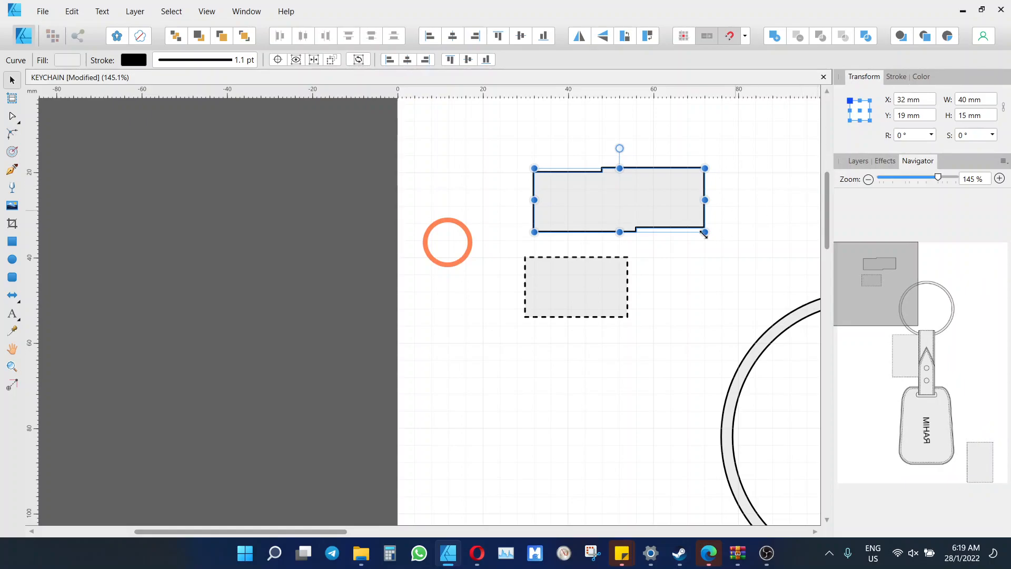
pyautogui.click(617, 279)
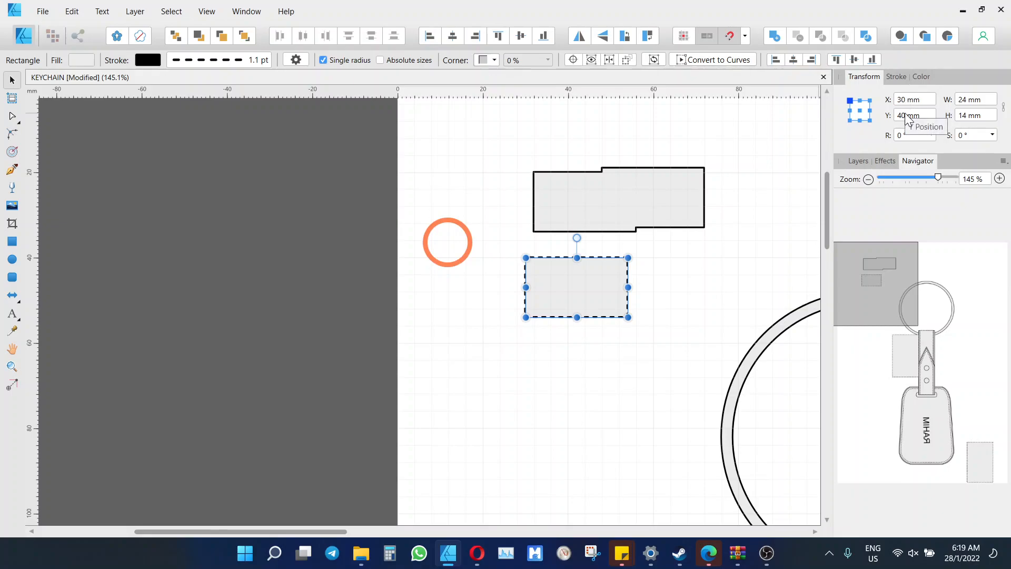
pyautogui.scroll(5, 512, 186)
pyautogui.scroll(-10, 512, 186)
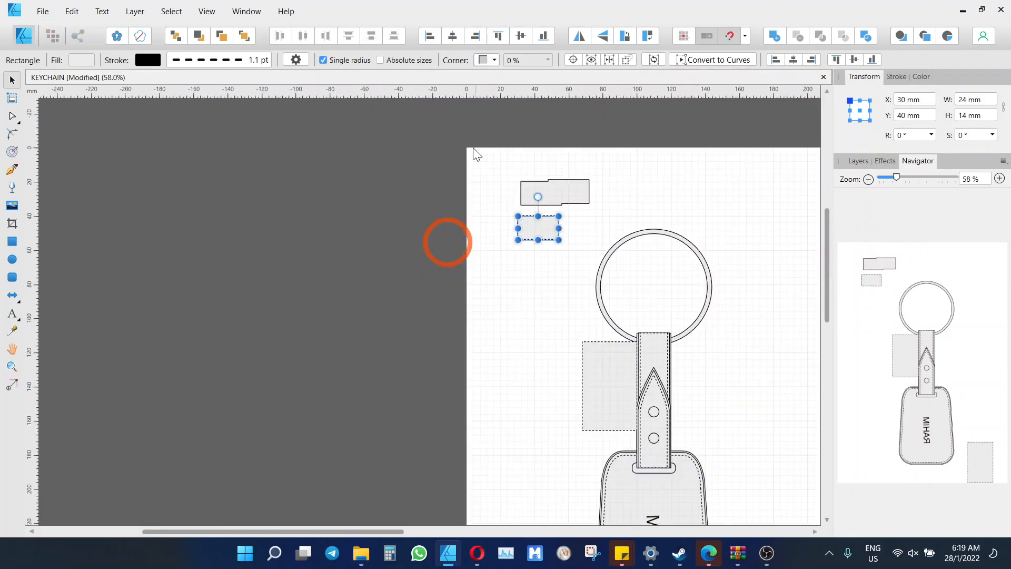
pyautogui.moveTo(554, 227); pyautogui.dragTo(535, 164)
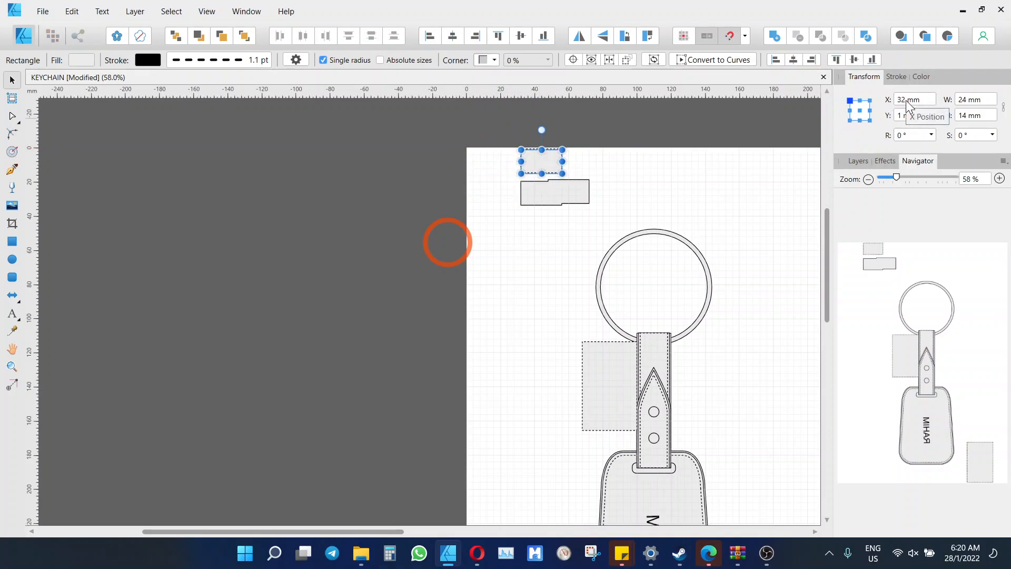
# Step: Rotate the small dashed rectangle to -90° about its upper-left corner, and to -45° about its centre
pyautogui.scroll(8, 530, 147)
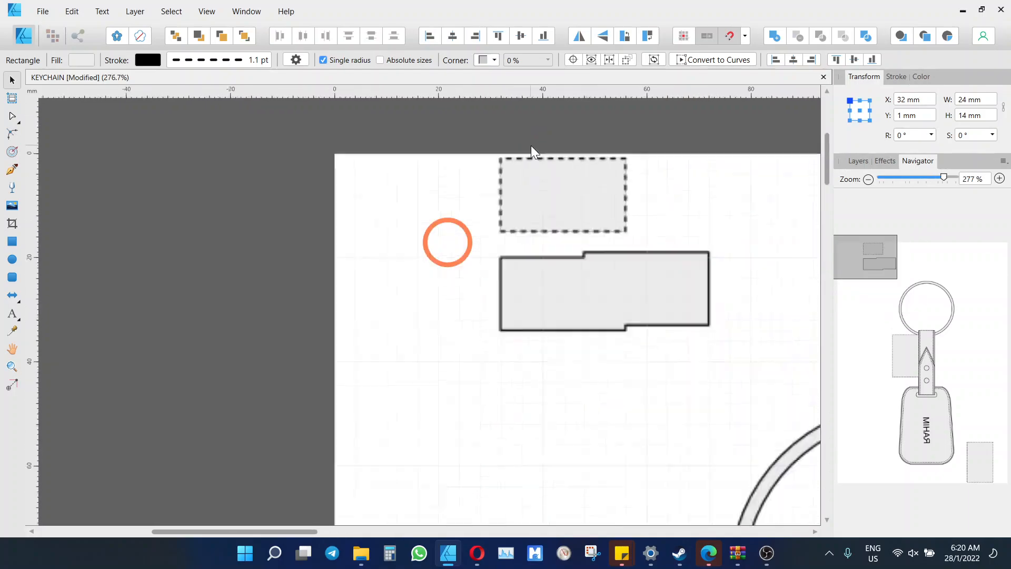
pyautogui.click(931, 135)
pyautogui.moveTo(932, 149); pyautogui.dragTo(909, 161)
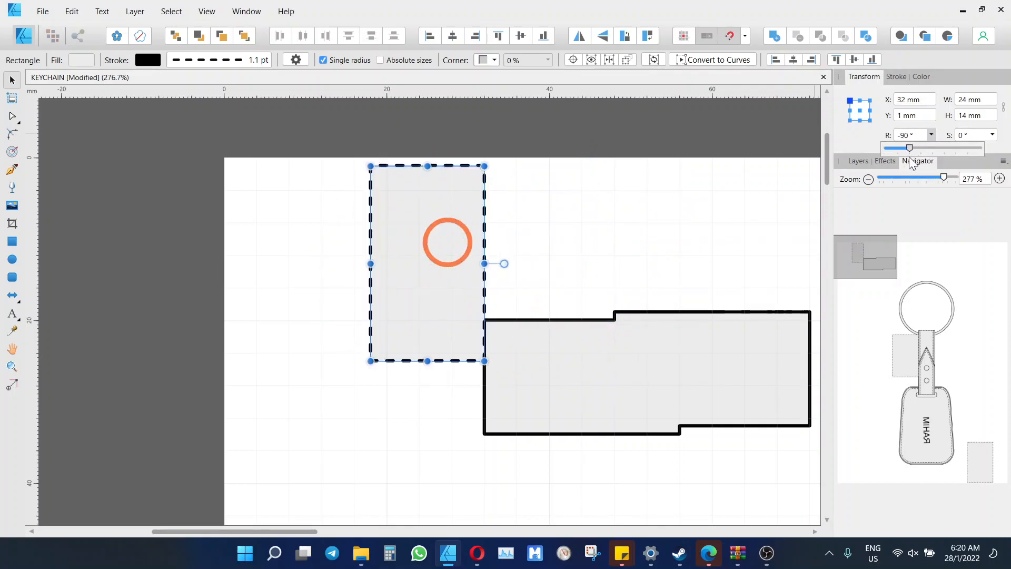
pyautogui.click(859, 110)
pyautogui.click(931, 135)
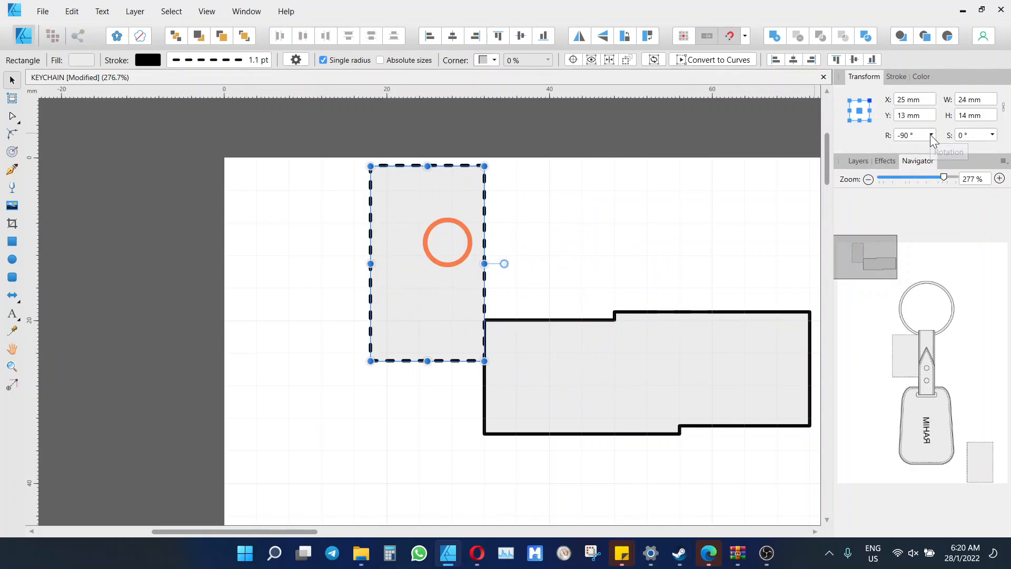
pyautogui.moveTo(932, 149); pyautogui.dragTo(969, 152)
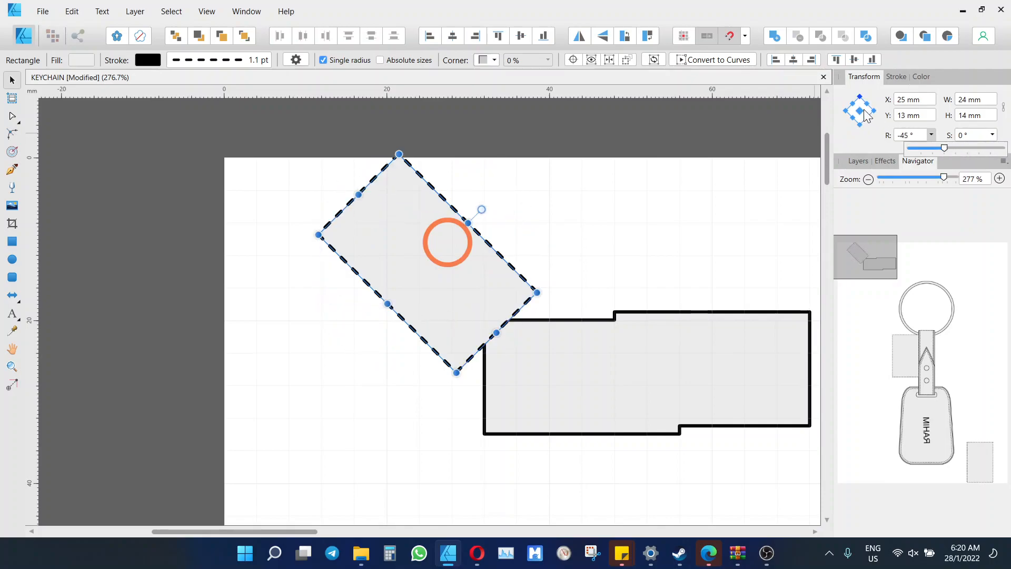
# Step: Set the rotation pivot to the dashed rectangle's leftmost corner and rotate it to -67.5°
pyautogui.click(846, 111)
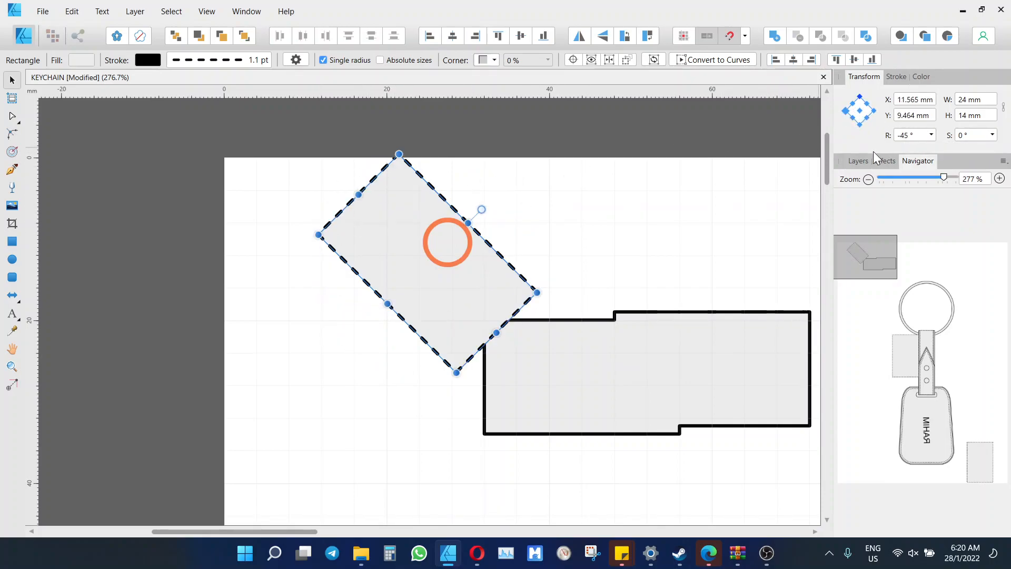
pyautogui.click(930, 135)
pyautogui.moveTo(934, 150); pyautogui.dragTo(926, 150)
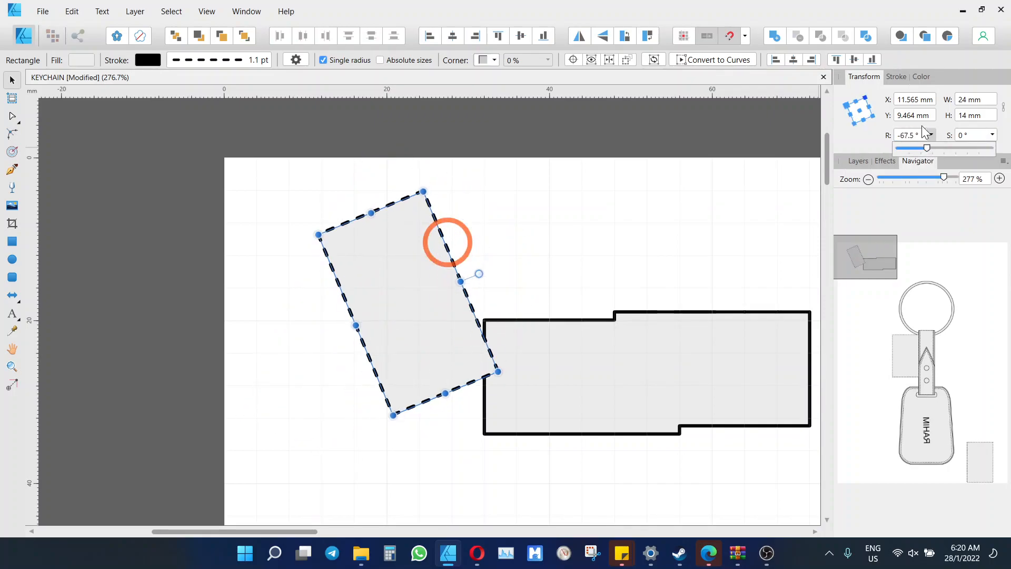
# Step: Enter a width of 24 mm and a height of 140 mm for the rotated dashed rectangle
pyautogui.click(970, 101)
pyautogui.click(982, 102)
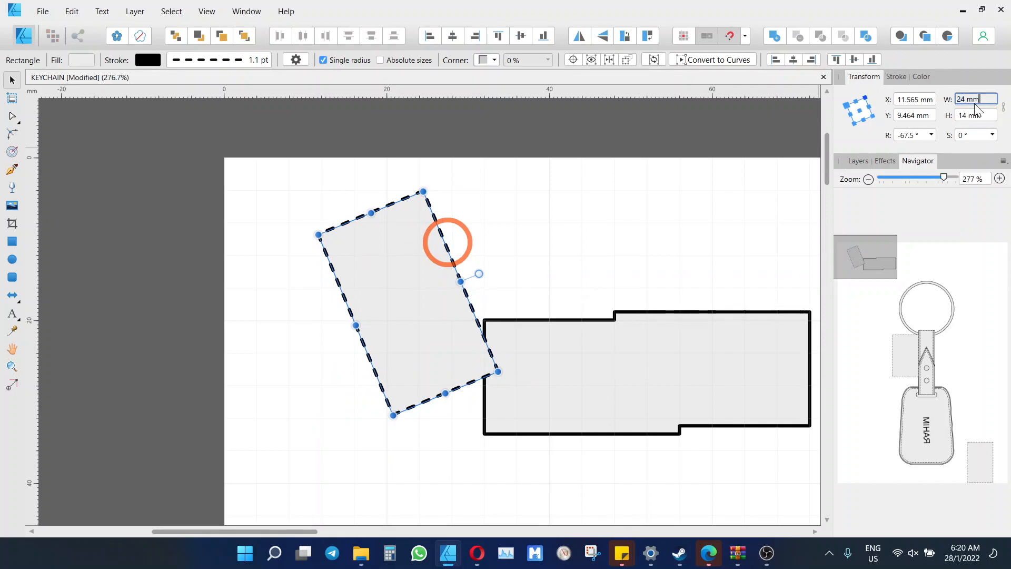
pyautogui.moveTo(967, 101); pyautogui.dragTo(952, 99)
pyautogui.write('24')
pyautogui.click(964, 116)
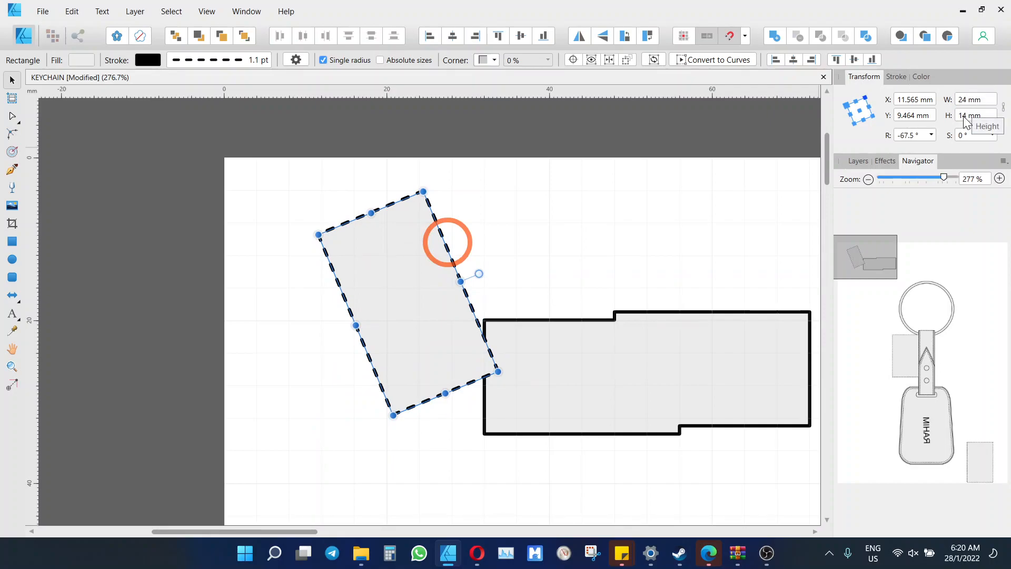
pyautogui.write('14')
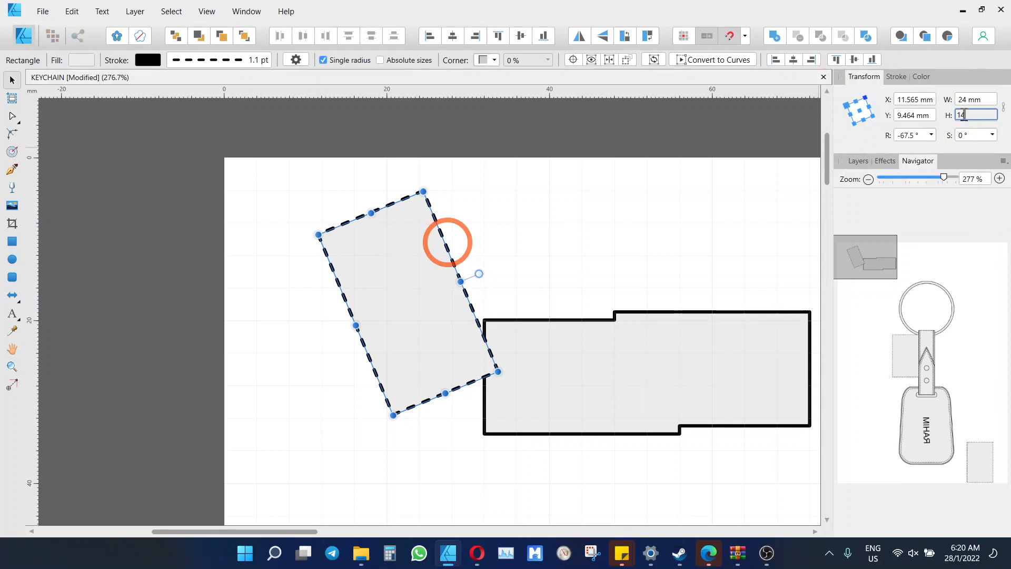
pyautogui.write('0')
pyautogui.press('Return')
# Step: Set the rotated rectangle's height to 100000 mm and move it down across the key ring, to about X 13 mm and Y 122 mm
pyautogui.click(970, 115)
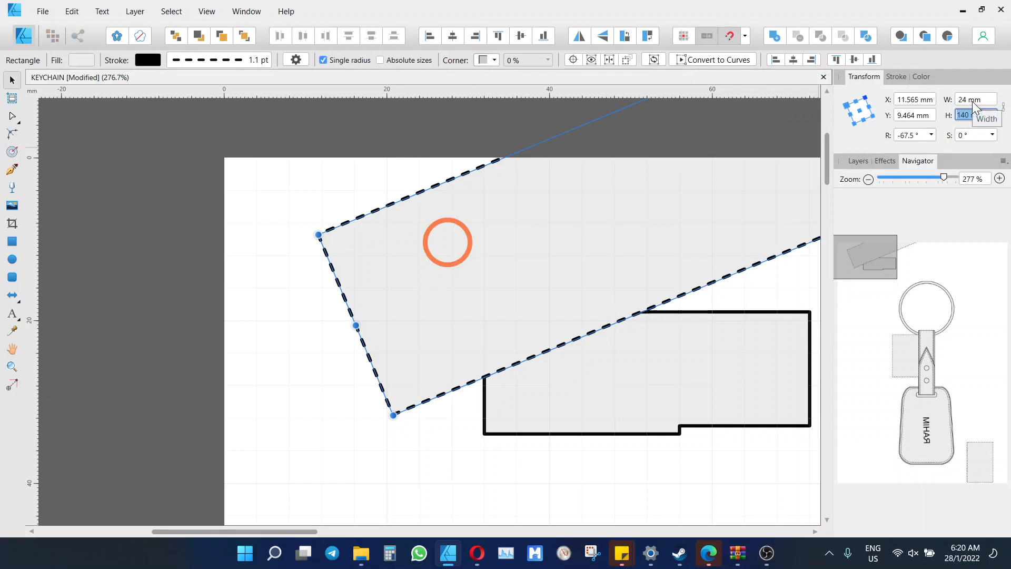
pyautogui.write('100000')
pyautogui.press('Return')
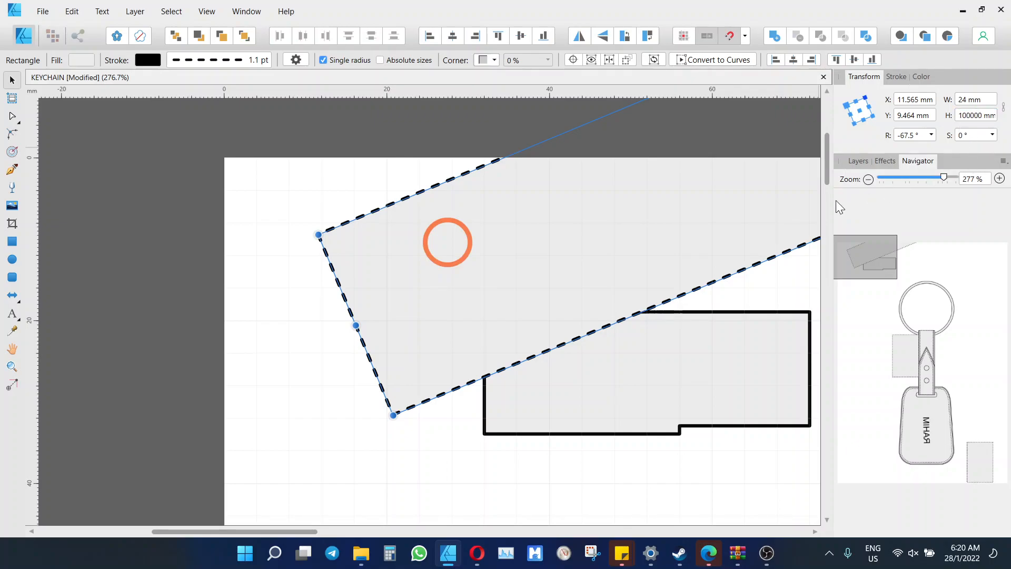
pyautogui.scroll(-9, 808, 210)
pyautogui.moveTo(712, 198); pyautogui.dragTo(721, 357)
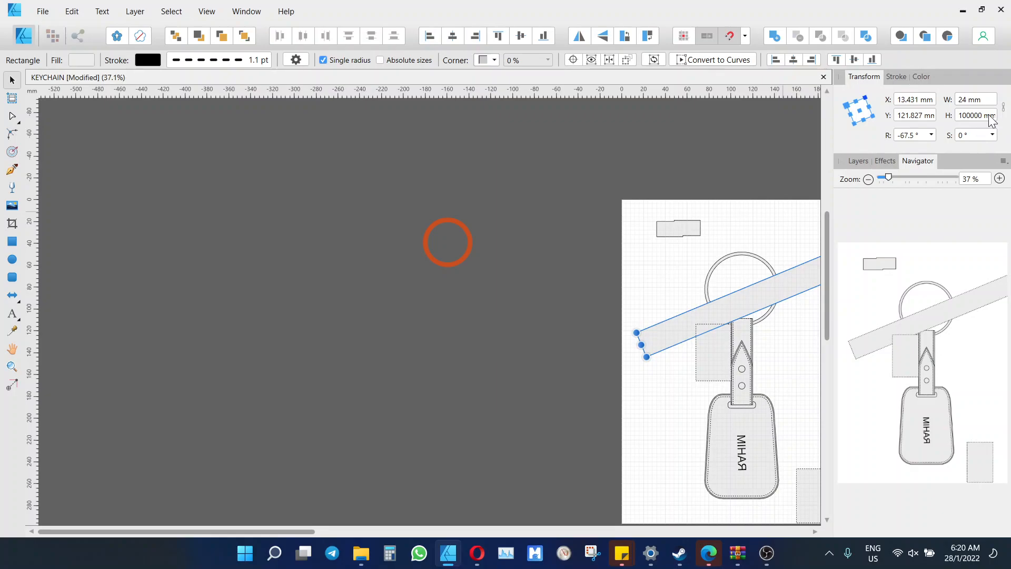
# Step: Set the long rotated rectangle's height to 24 in, entering the value in inches
pyautogui.click(989, 115)
pyautogui.write('2')
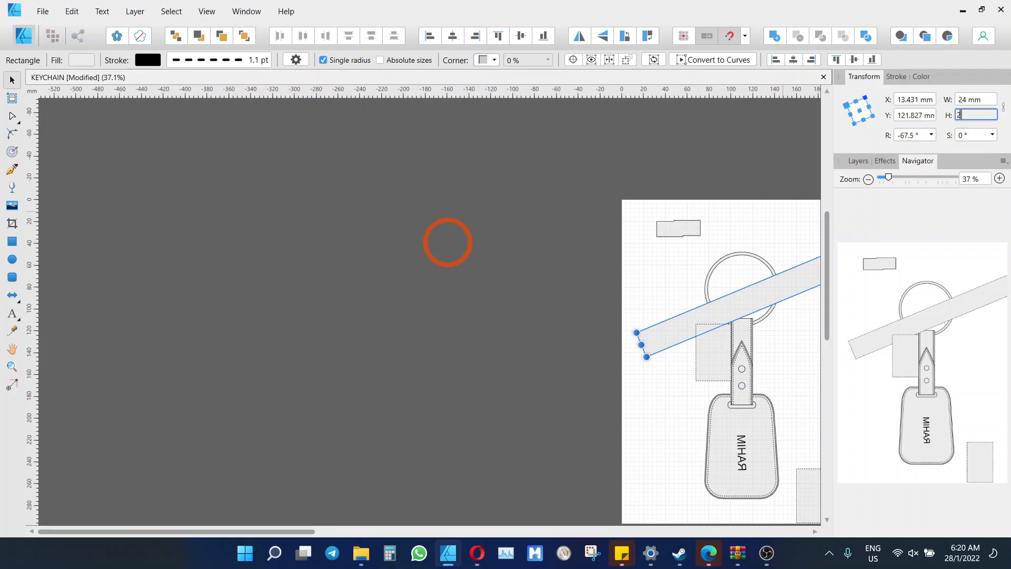
pyautogui.write('4in')
pyautogui.press('Return')
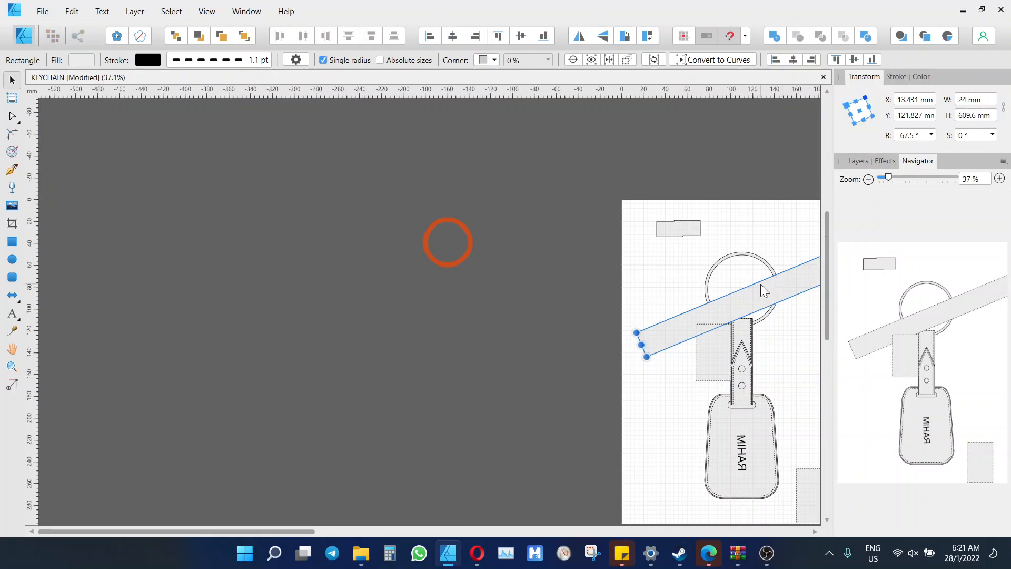
pyautogui.scroll(-3, 763, 283)
pyautogui.scroll(3, 737, 273)
pyautogui.scroll(-3, 654, 261)
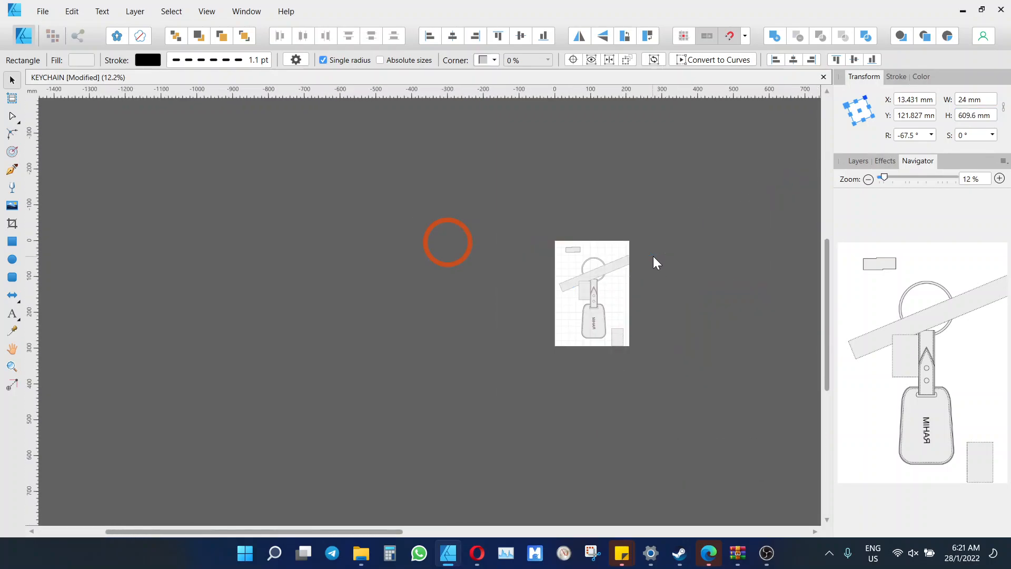
pyautogui.scroll(3, 650, 261)
pyautogui.scroll(2, 645, 255)
pyautogui.hscroll(-3, 646, 255)
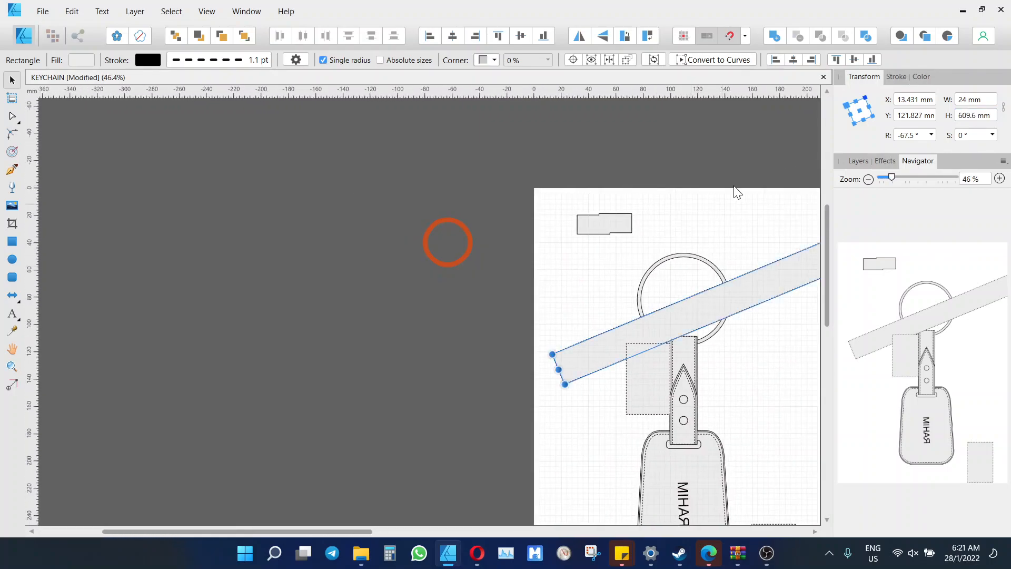
# Step: Set the long rotated rectangle's stroke width to 0.3 pt, trying the solid line style and returning it to dashed
pyautogui.click(896, 77)
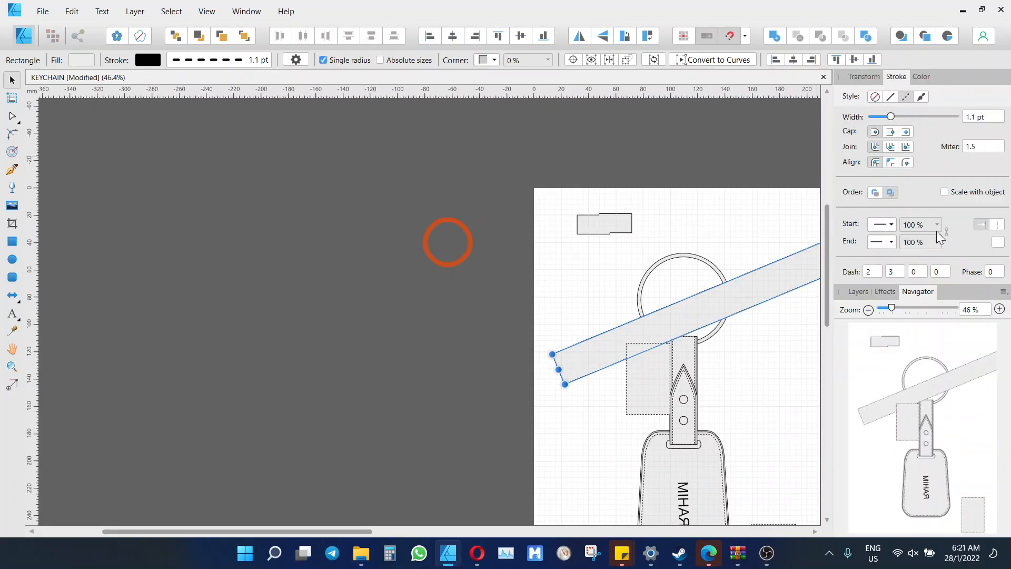
pyautogui.click(894, 98)
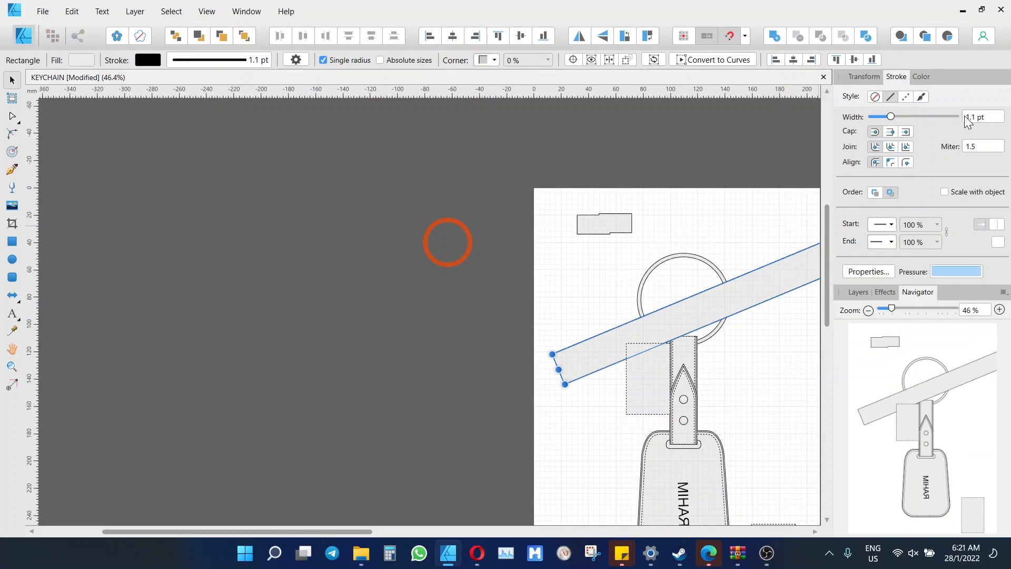
pyautogui.write('0.3')
pyautogui.press('Return')
pyautogui.scroll(6, 781, 261)
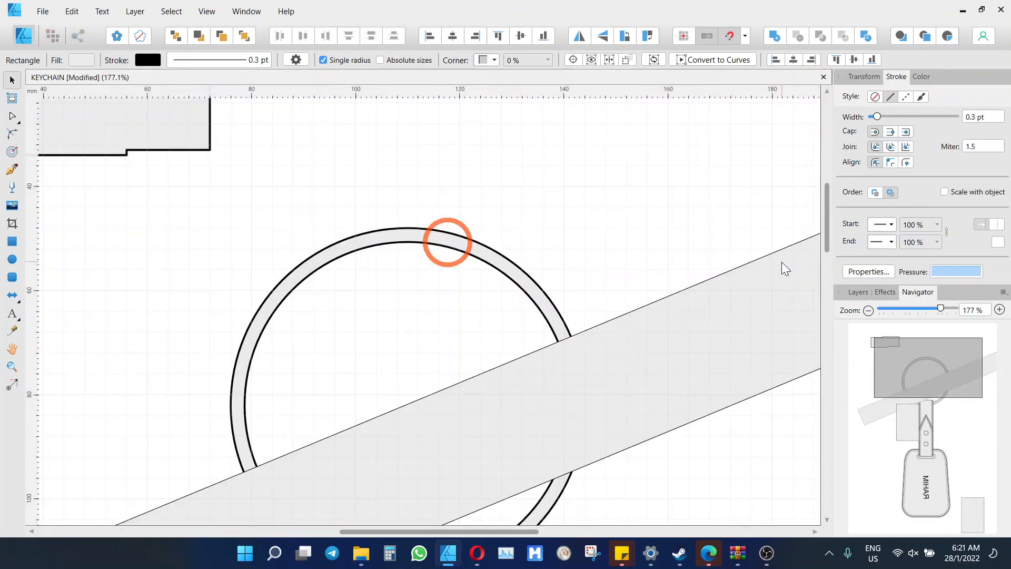
pyautogui.scroll(-6, 766, 243)
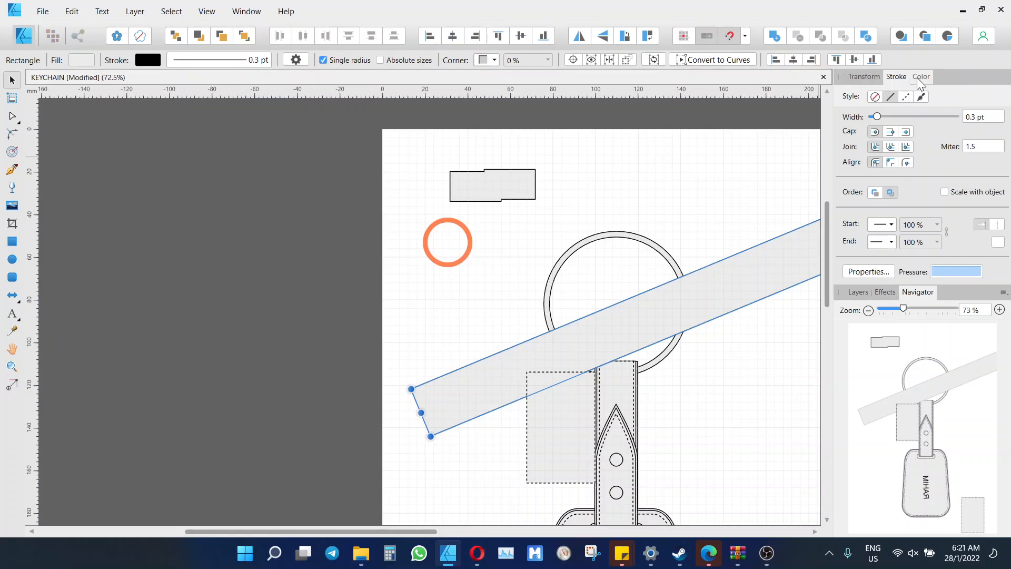
pyautogui.click(906, 97)
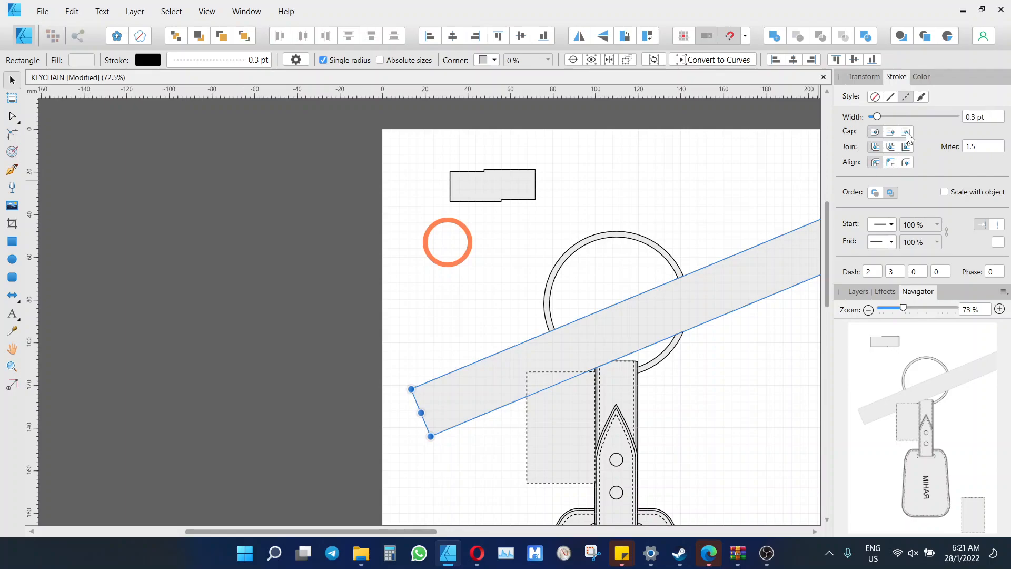
# Step: Change the fill colour of the long rotated rectangle to white
pyautogui.click(921, 77)
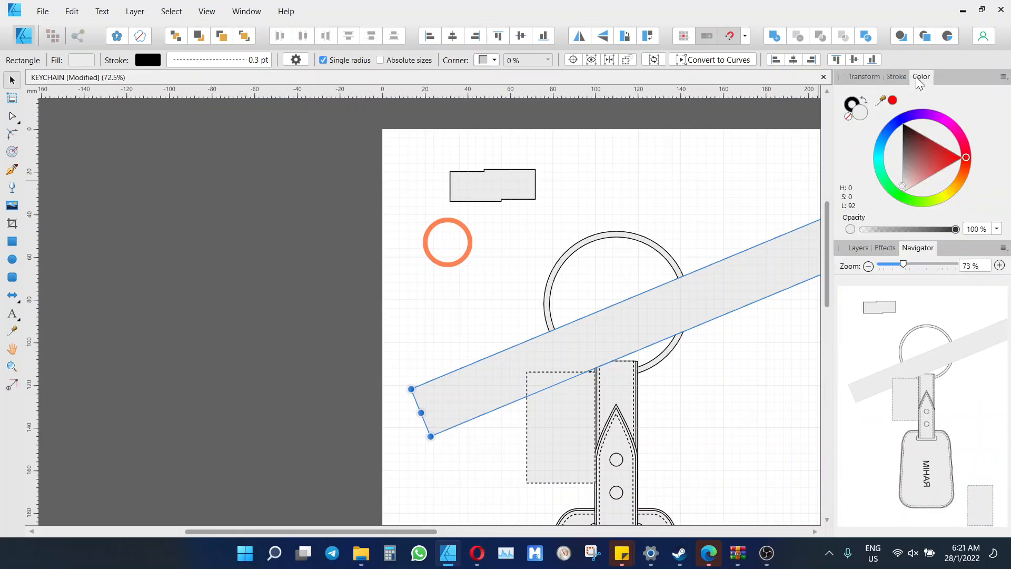
pyautogui.moveTo(914, 170); pyautogui.dragTo(901, 191)
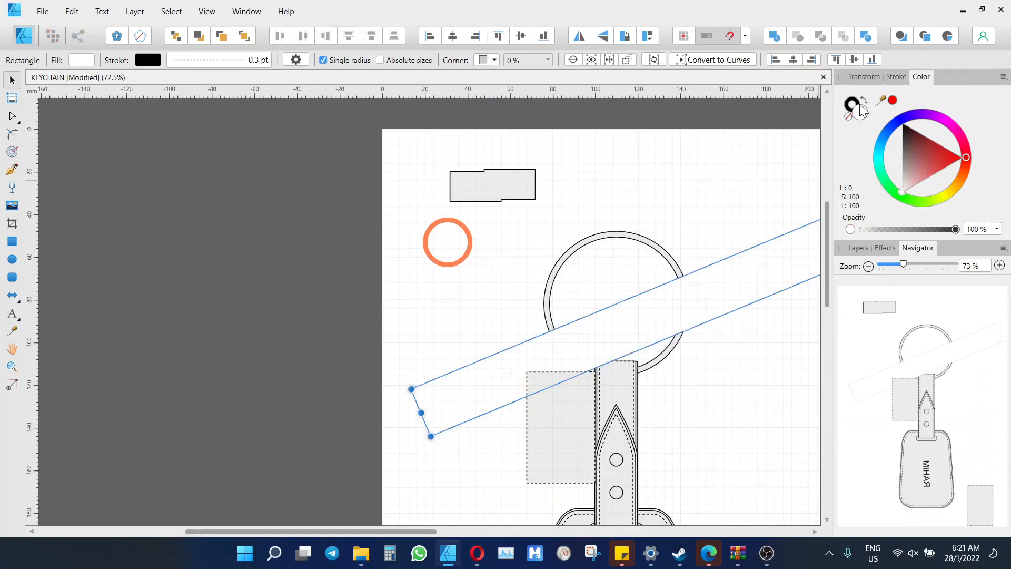
# Step: Look through the document's layer list and the available layer effects, ending on the navigator preview
pyautogui.click(857, 247)
pyautogui.scroll(-2, 889, 371)
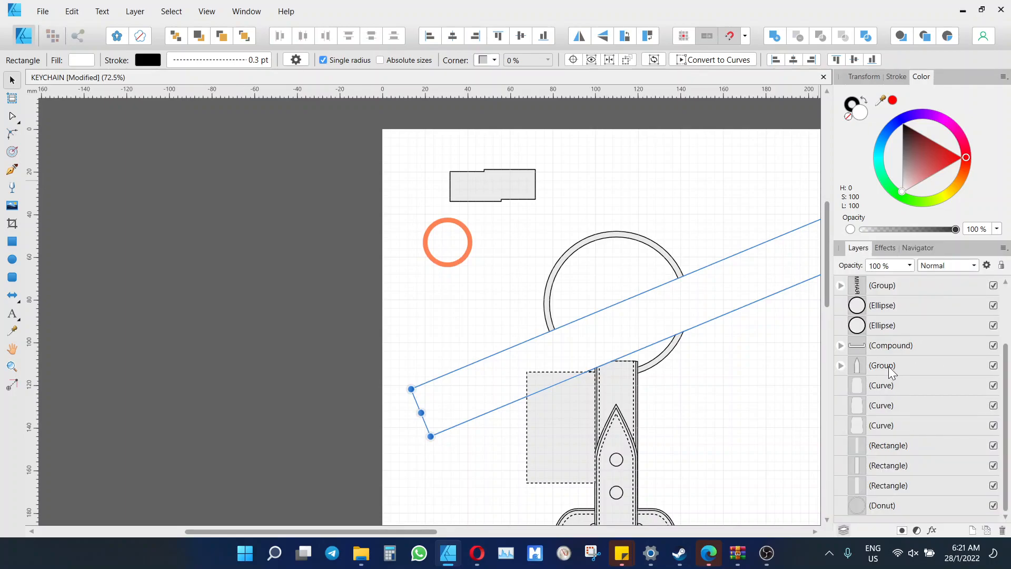
pyautogui.click(885, 249)
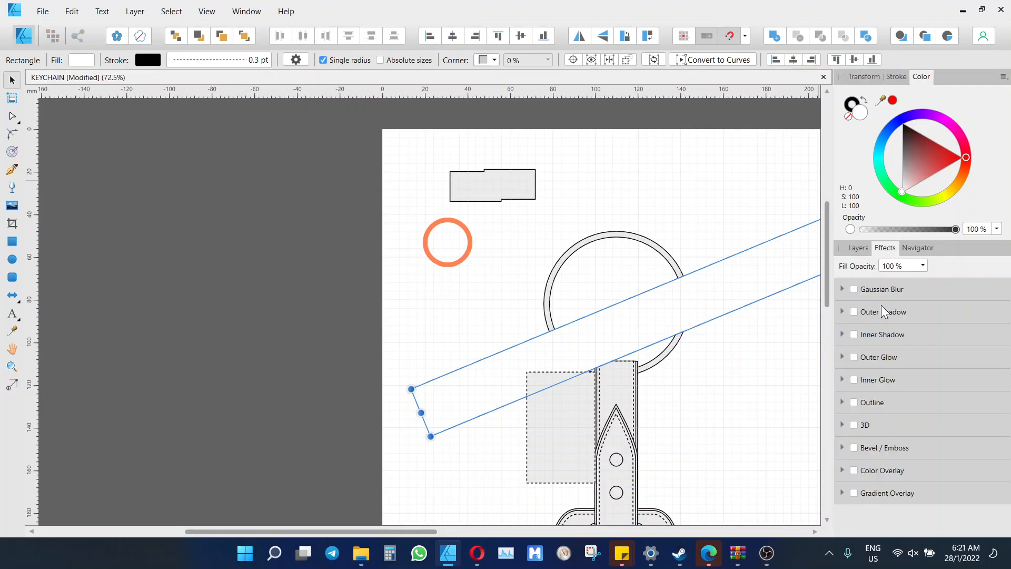
pyautogui.click(917, 248)
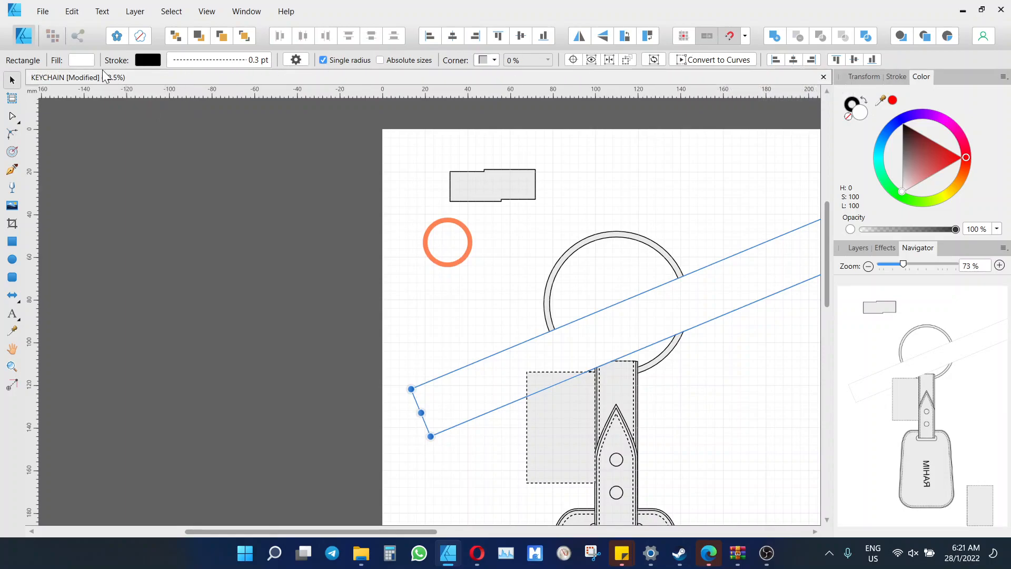
# Step: Examine how the context options differ between the Corner, Node, Move, Rectangle and Artistic Text tools
pyautogui.click(12, 134)
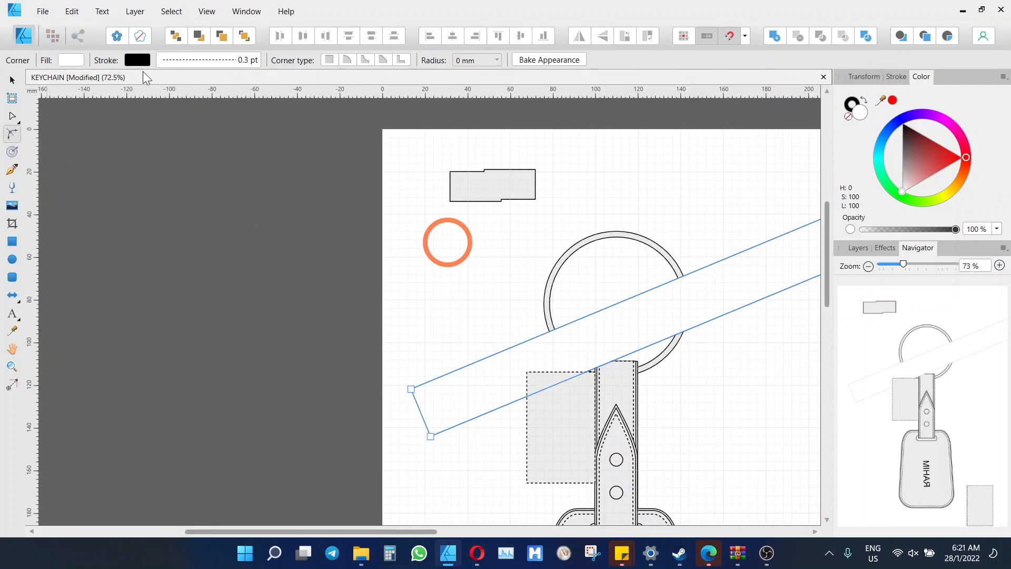
pyautogui.click(11, 117)
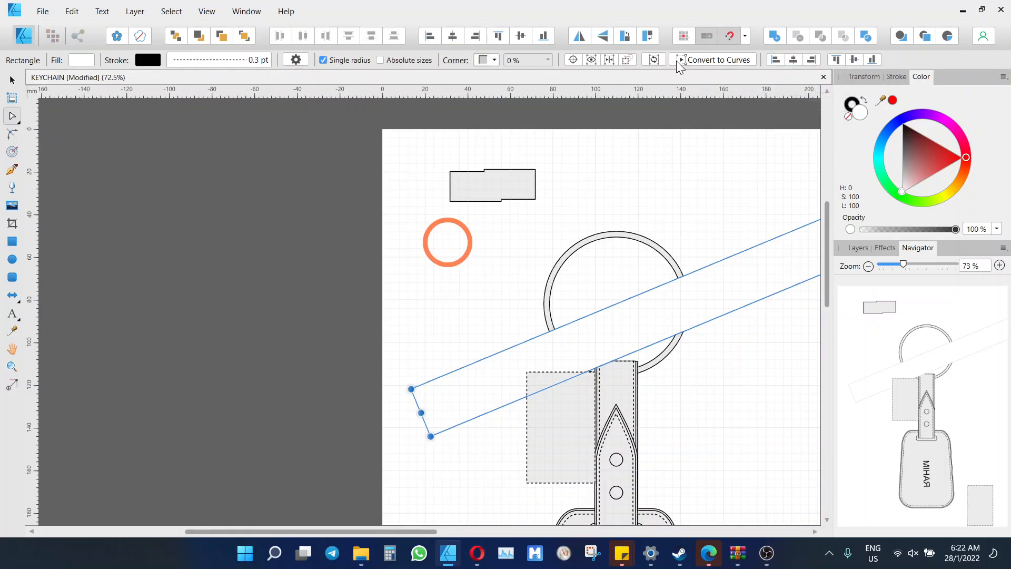
pyautogui.click(12, 80)
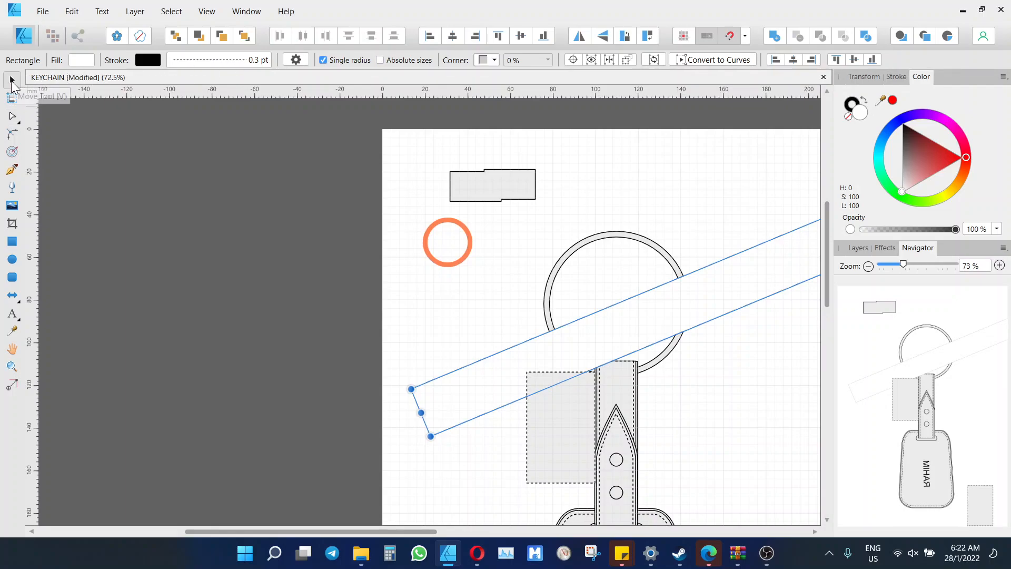
pyautogui.click(12, 241)
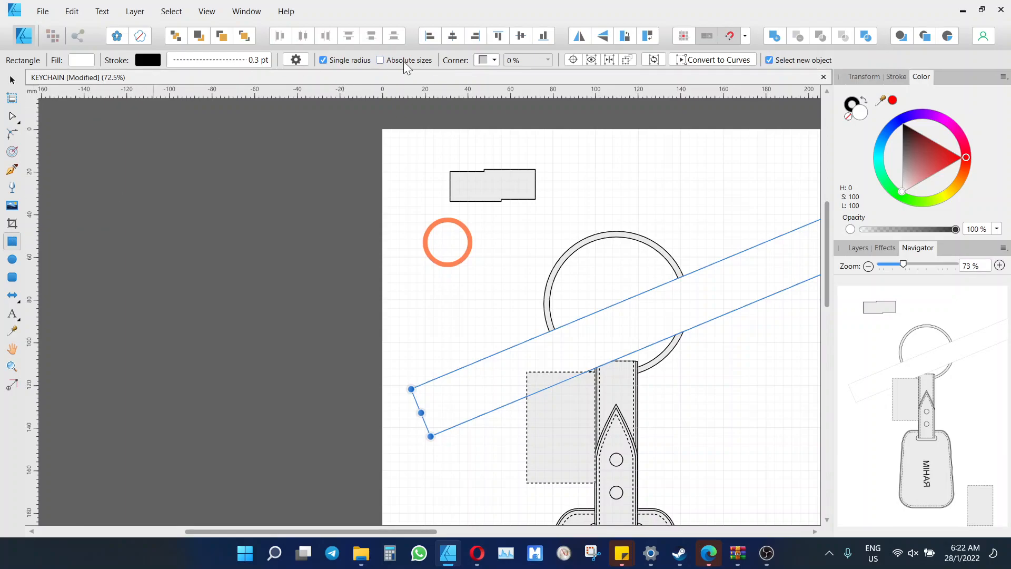
pyautogui.click(12, 314)
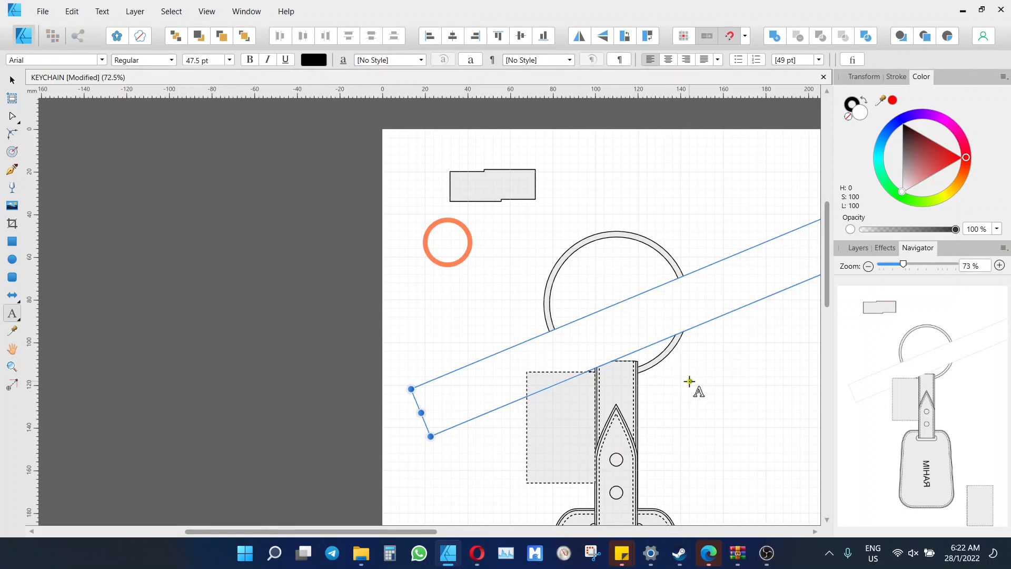
pyautogui.click(766, 553)
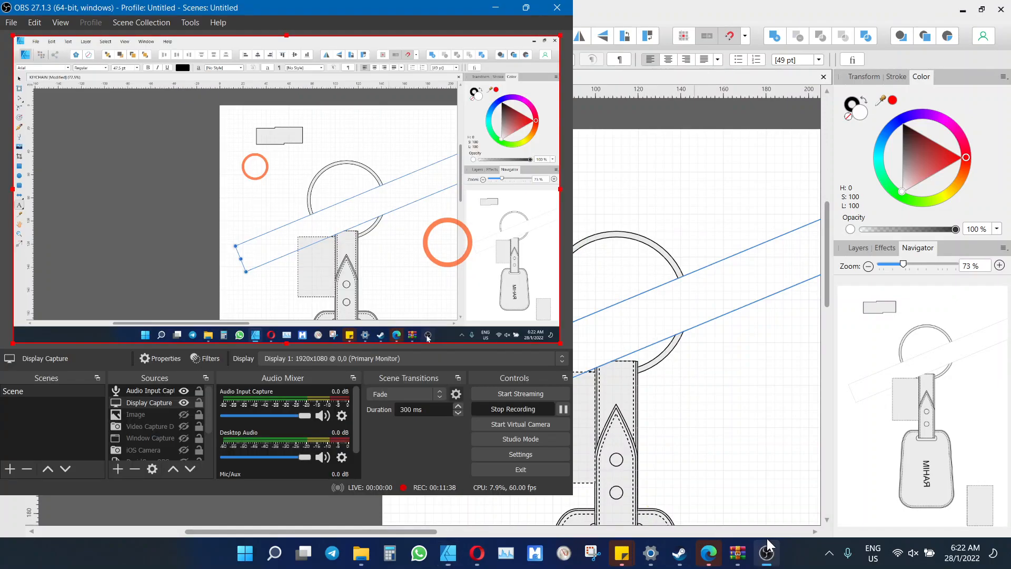